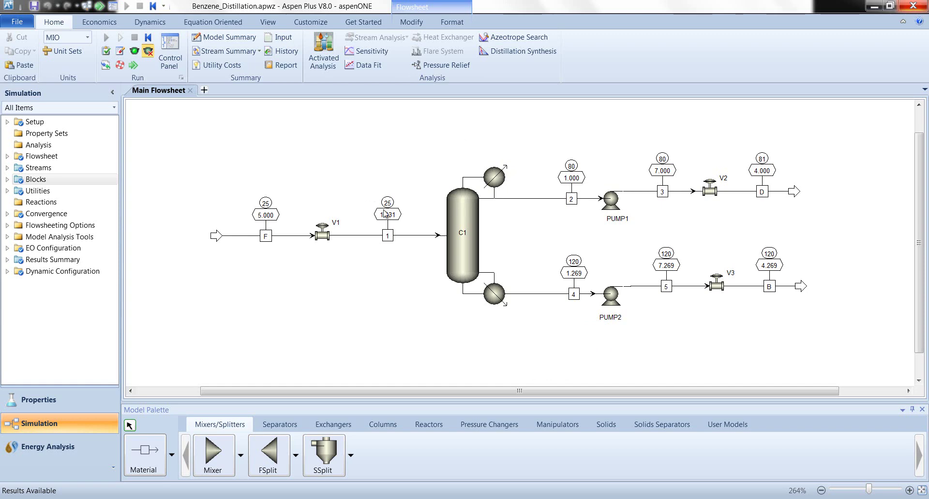
# Step: Check column C1's tray sizing results and its configured number of stages
pyautogui.doubleClick(469, 207)
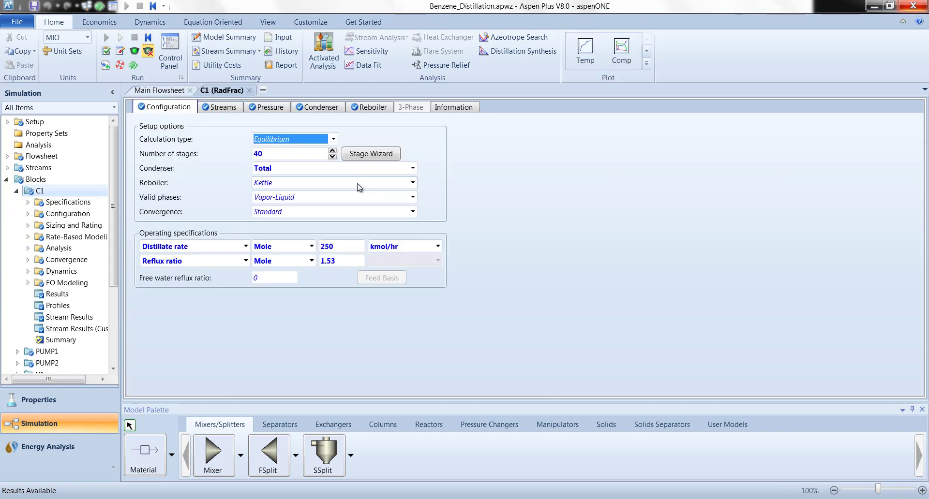
pyautogui.click(27, 226)
pyautogui.click(37, 236)
pyautogui.click(68, 248)
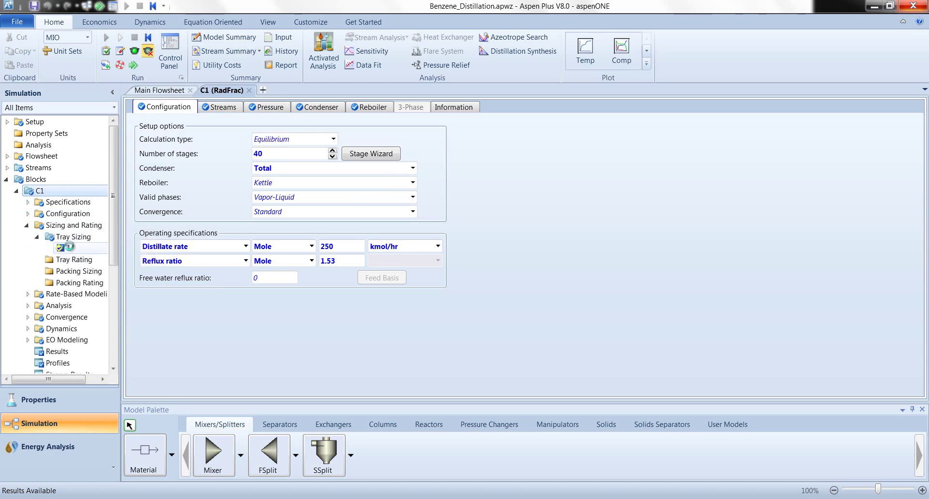
pyautogui.click(249, 108)
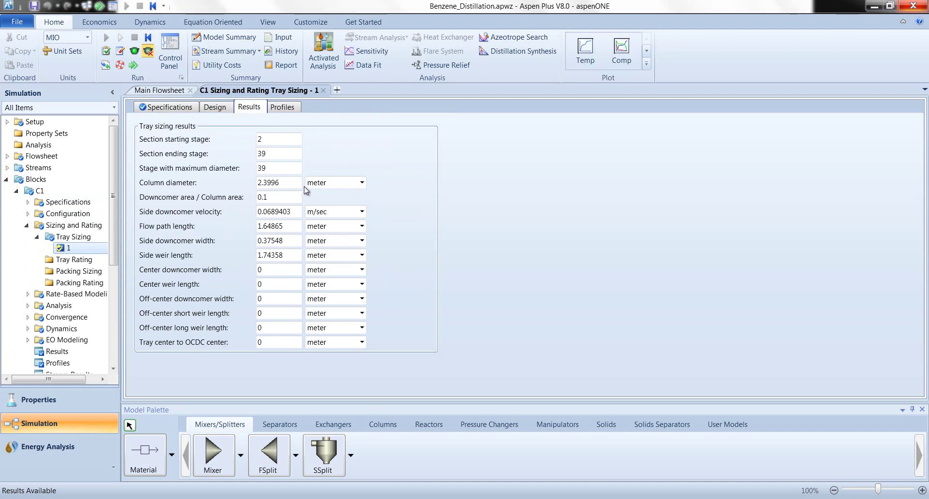
pyautogui.click(323, 91)
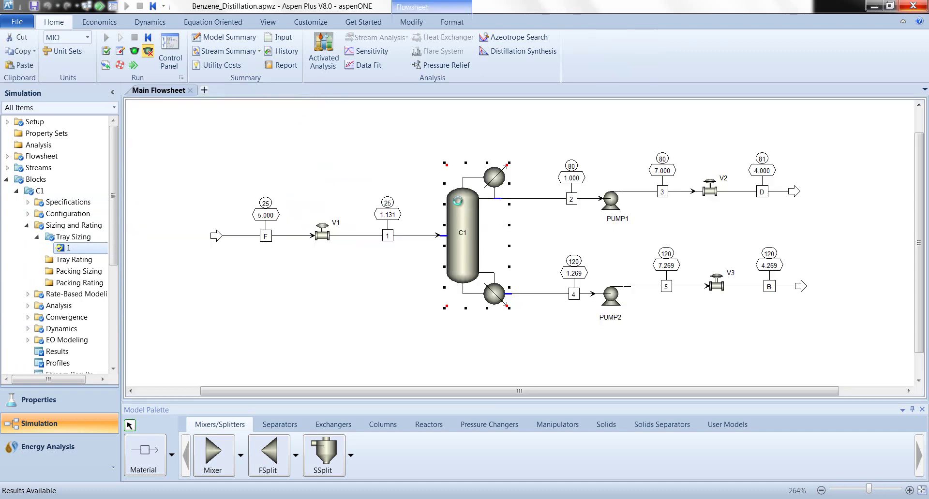
pyautogui.doubleClick(462, 232)
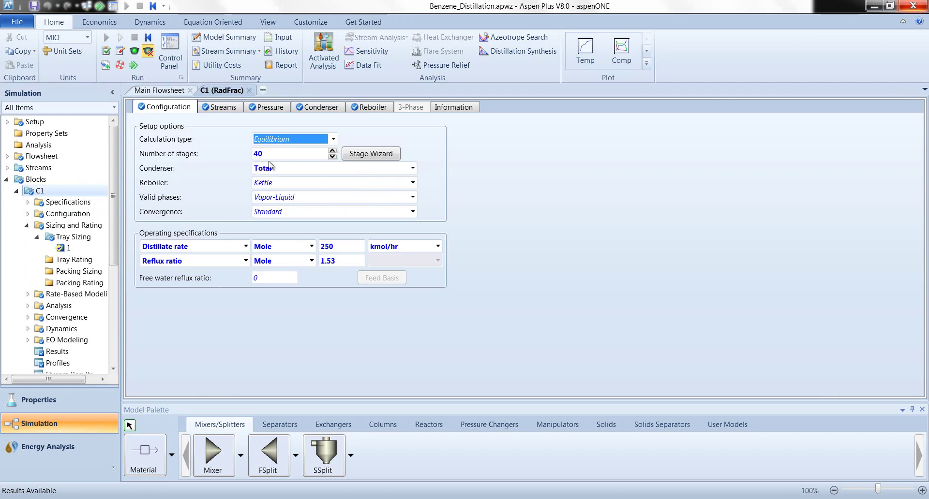
pyautogui.click(250, 91)
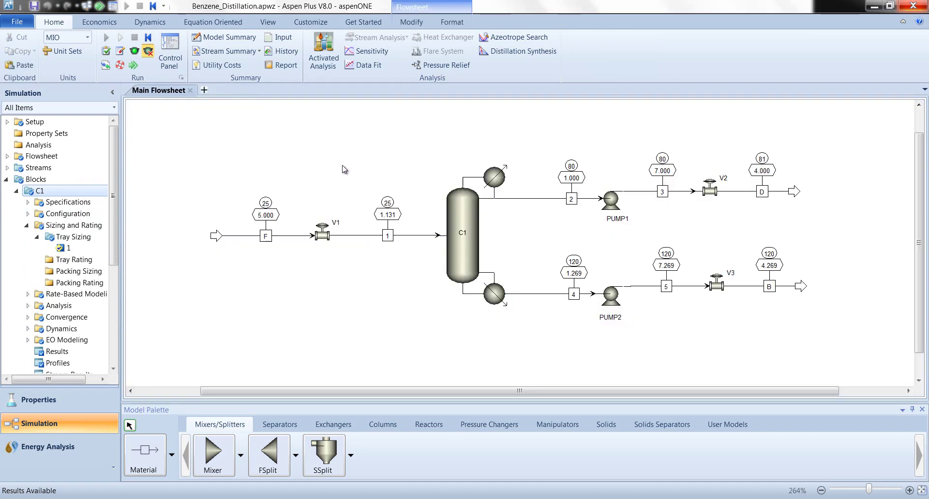
# Step: Examine column C1's hydraulics profile with the liquid volume flow displayed in cum/min
pyautogui.doubleClick(459, 208)
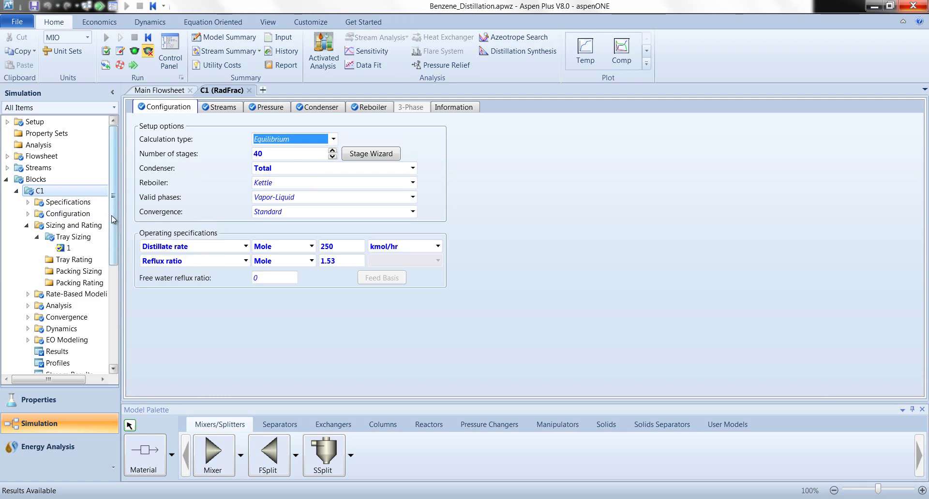
pyautogui.scroll(-3, 96, 274)
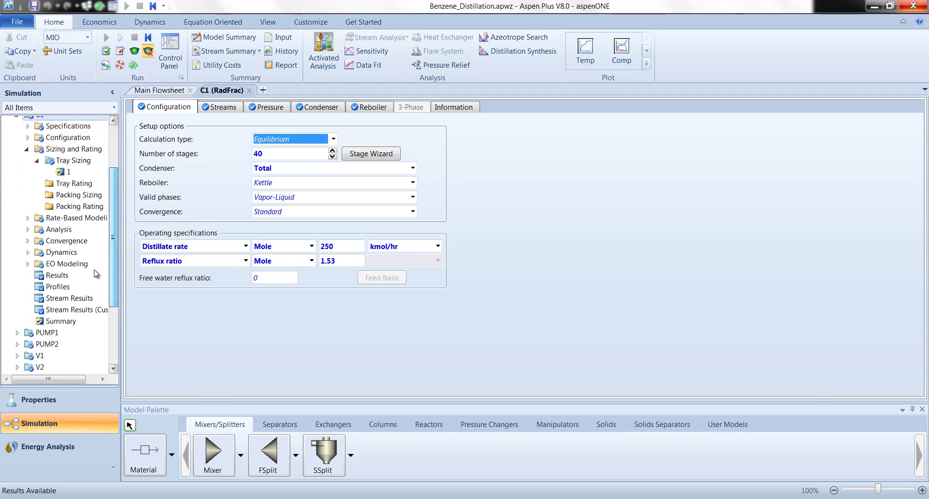
pyautogui.click(63, 287)
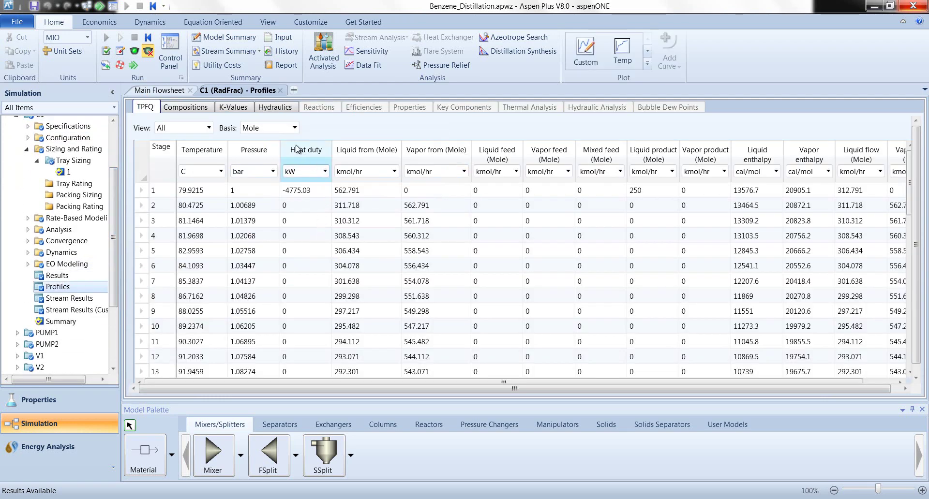
pyautogui.click(272, 109)
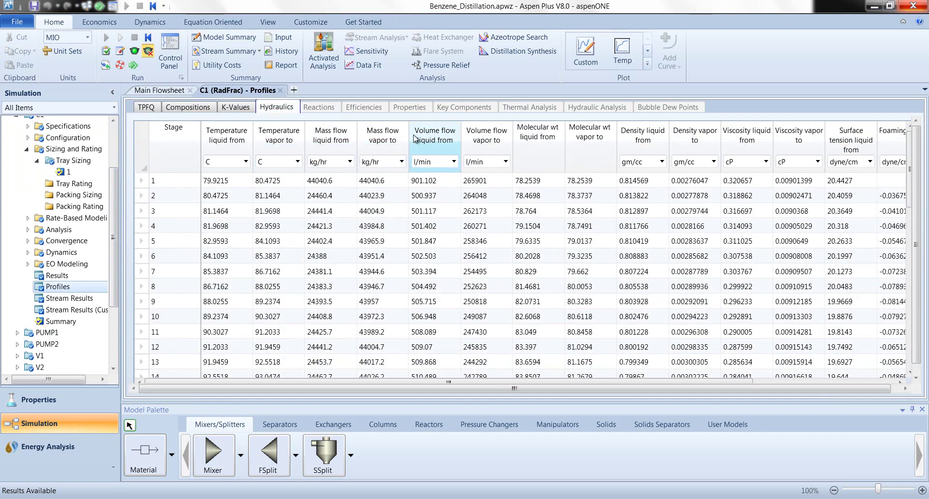
pyautogui.click(454, 161)
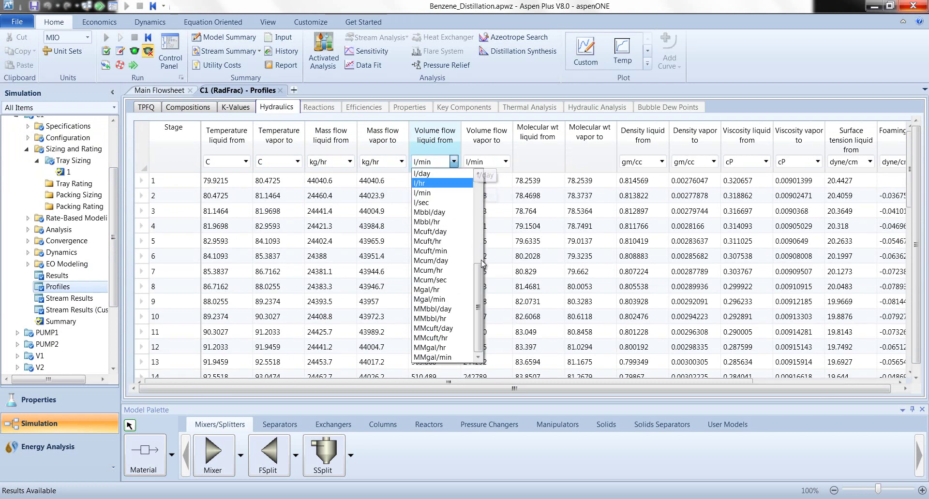
pyautogui.scroll(4, 484, 242)
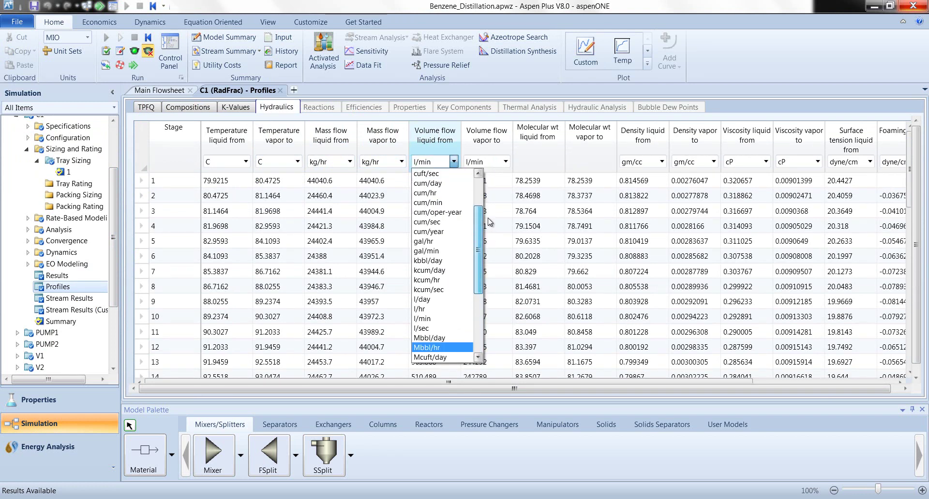
pyautogui.click(428, 202)
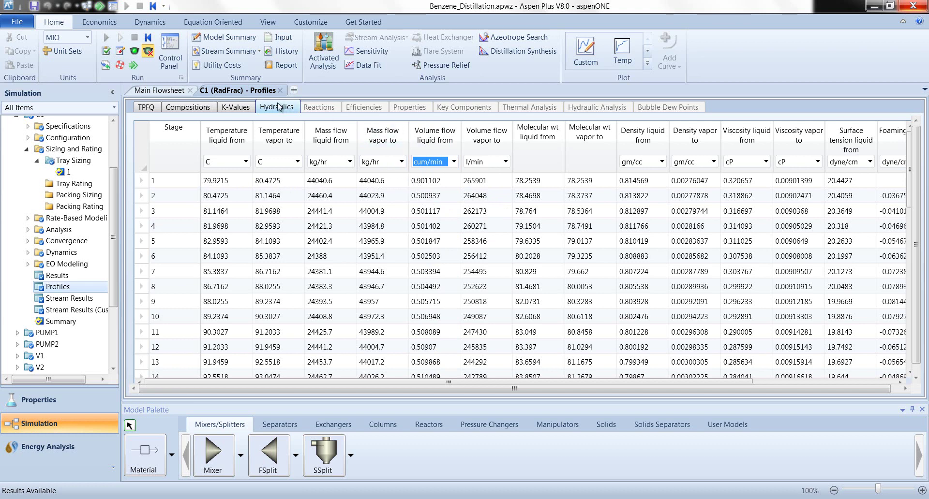
pyautogui.click(281, 91)
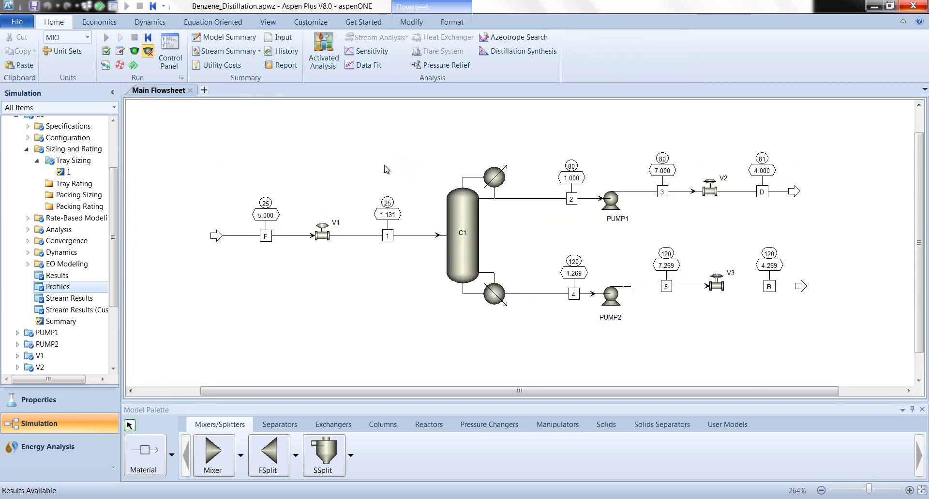
# Step: Switch to the slide with the main equipment sizing calculations, review it, and return to Aspen Plus
pyautogui.hotkey('alt', 'Tab')
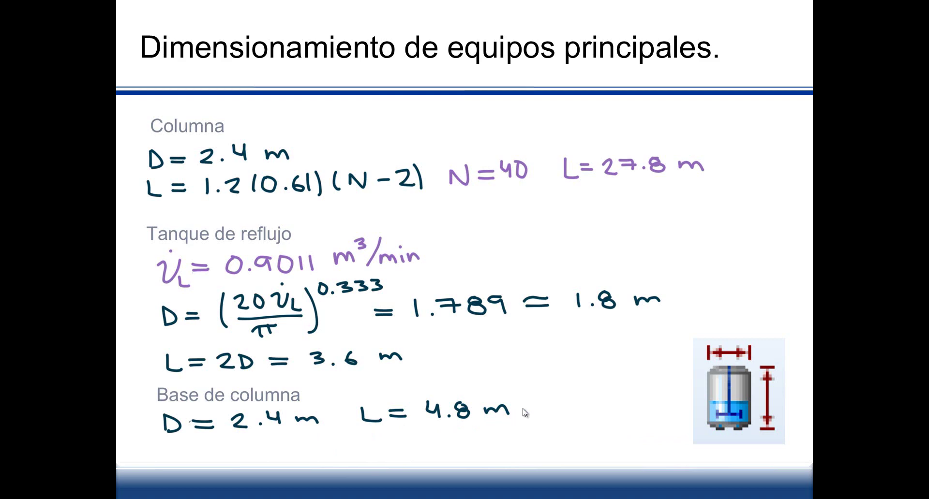
pyautogui.hotkey('alt', 'Tab')
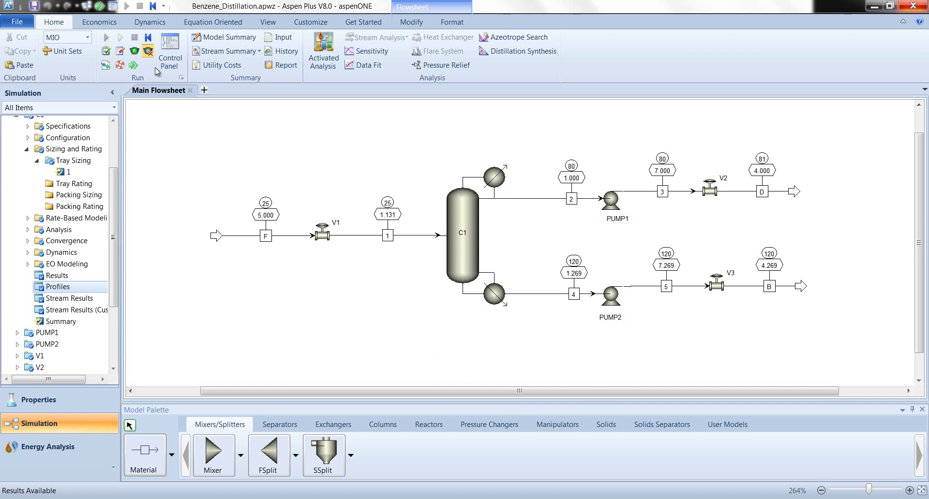
# Step: Enable Dynamic Mode for the simulation
pyautogui.click(148, 22)
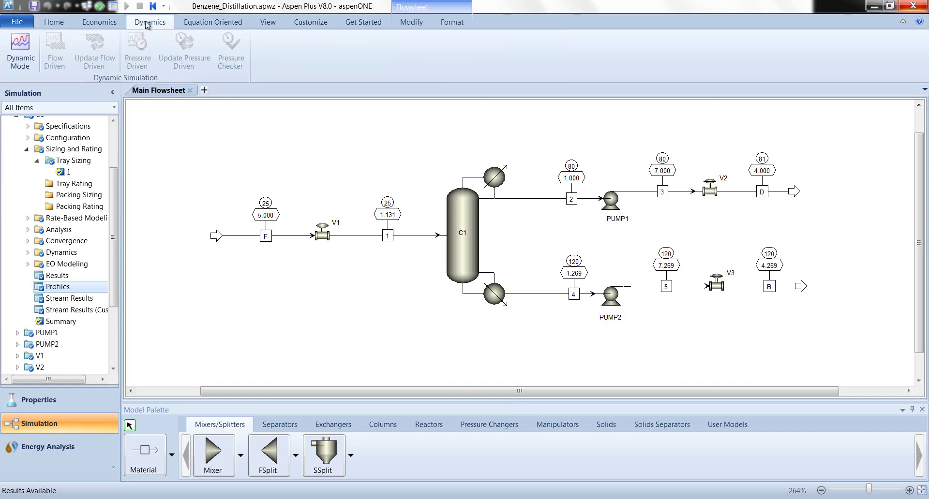
pyautogui.click(28, 50)
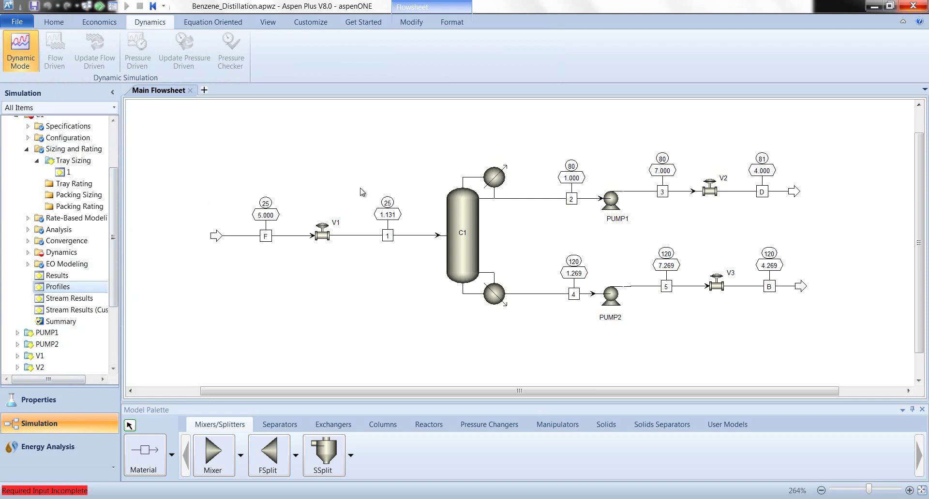
pyautogui.moveTo(56, 261)
pyautogui.moveTo(117, 212)
pyautogui.mouseDown()
pyautogui.moveTo(117, 192)
pyautogui.moveTo(116, 224)
pyautogui.mouseUp()
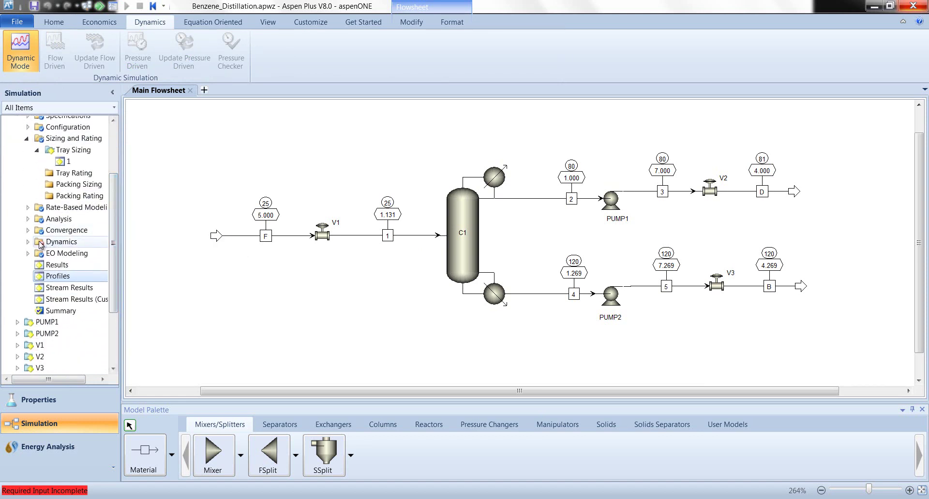
pyautogui.click(32, 58)
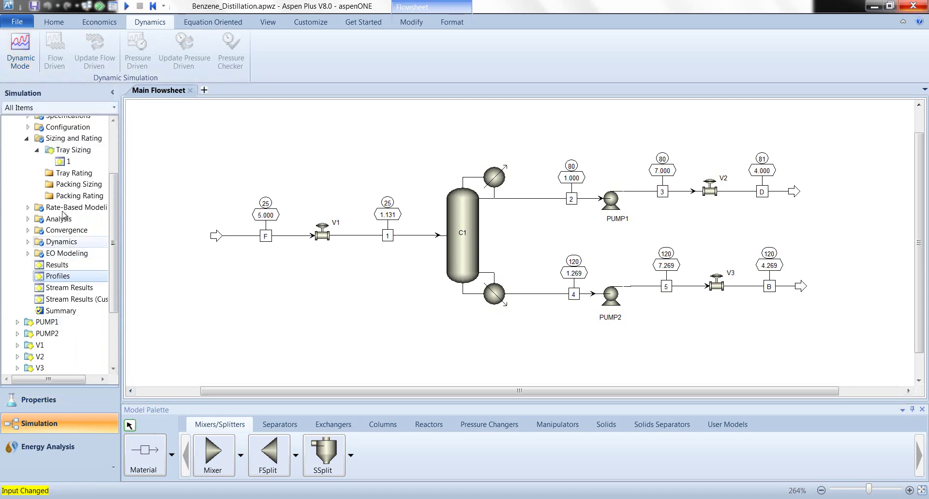
pyautogui.click(17, 58)
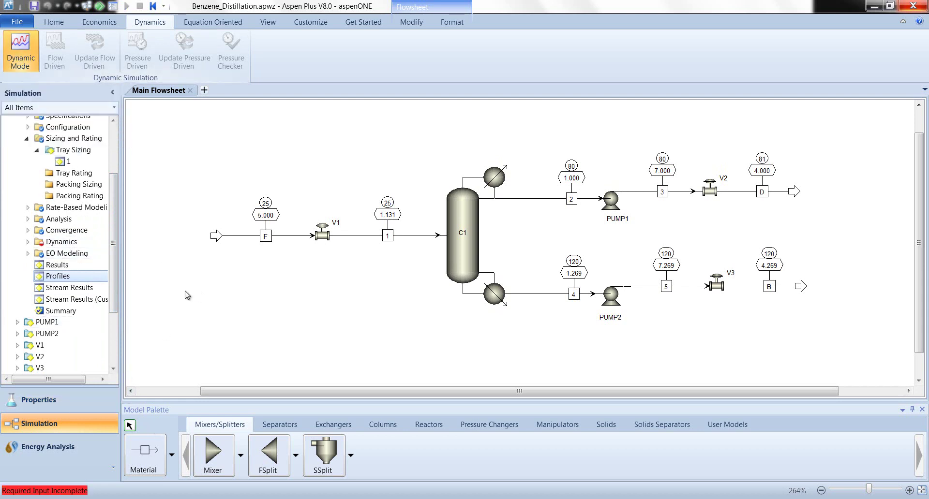
# Step: In the dynamics data of column C1, set the reflux drum's vessel type to Horizontal
pyautogui.click(61, 242)
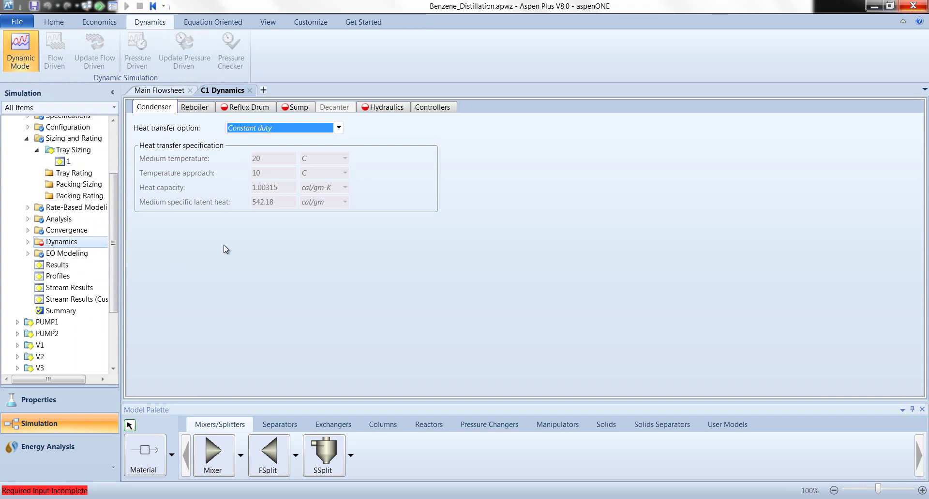
pyautogui.click(245, 109)
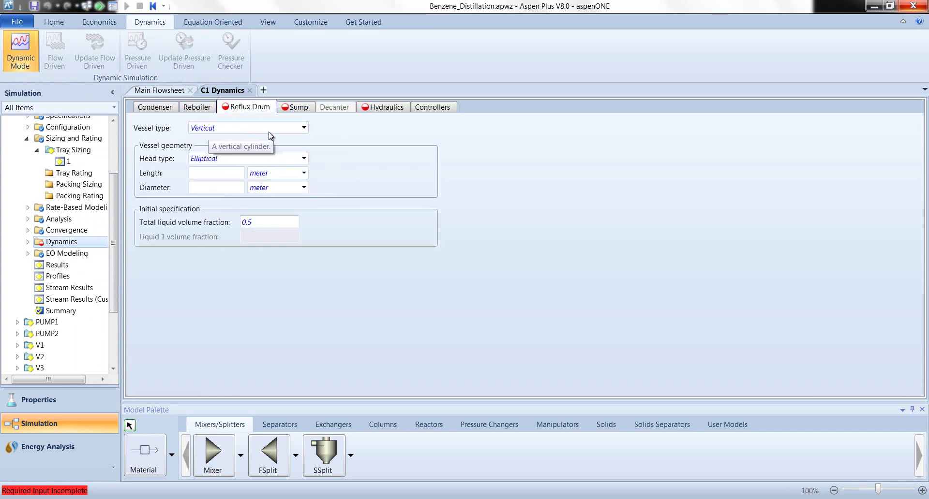
pyautogui.click(304, 128)
pyautogui.click(223, 138)
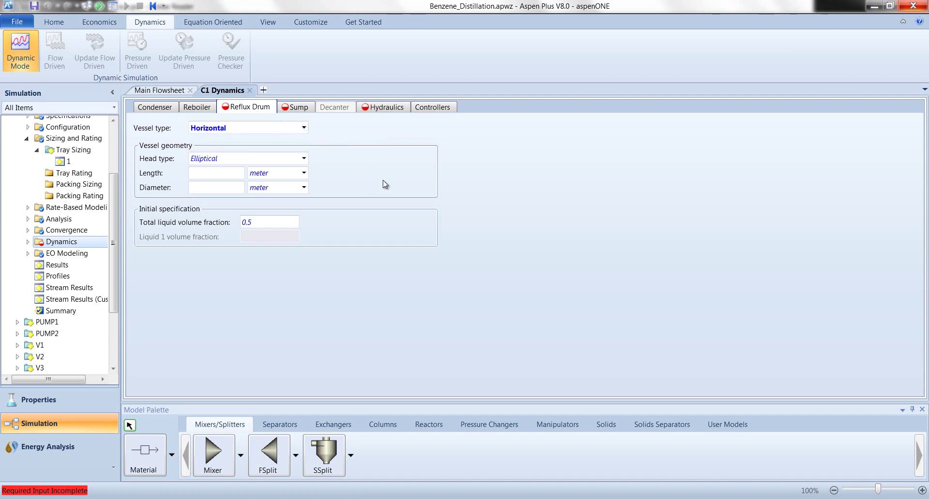
pyautogui.click(368, 182)
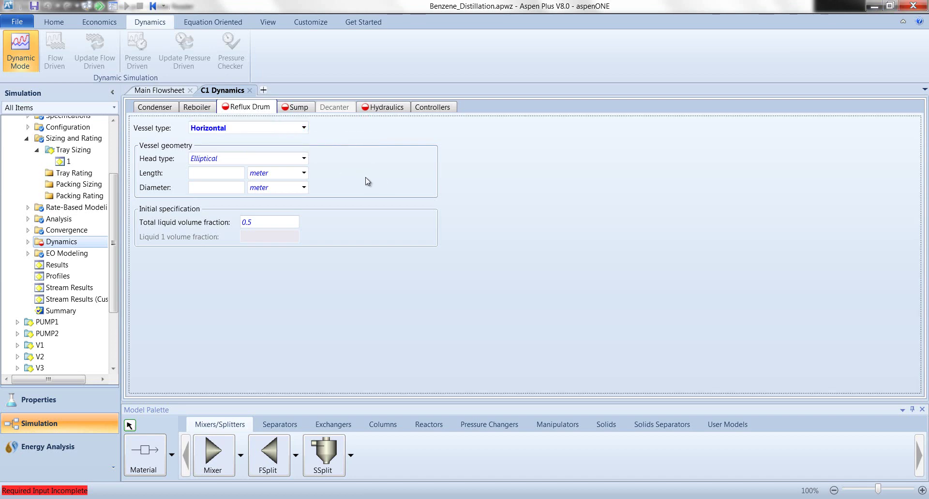
# Step: Set the reflux drum's diameter to 1.8 m and its length to 3.6 m
pyautogui.click(199, 174)
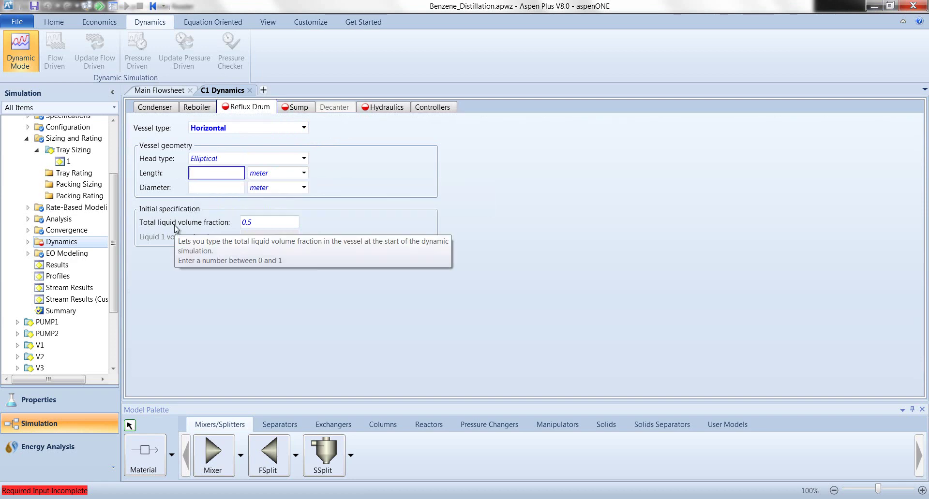
pyautogui.click(212, 188)
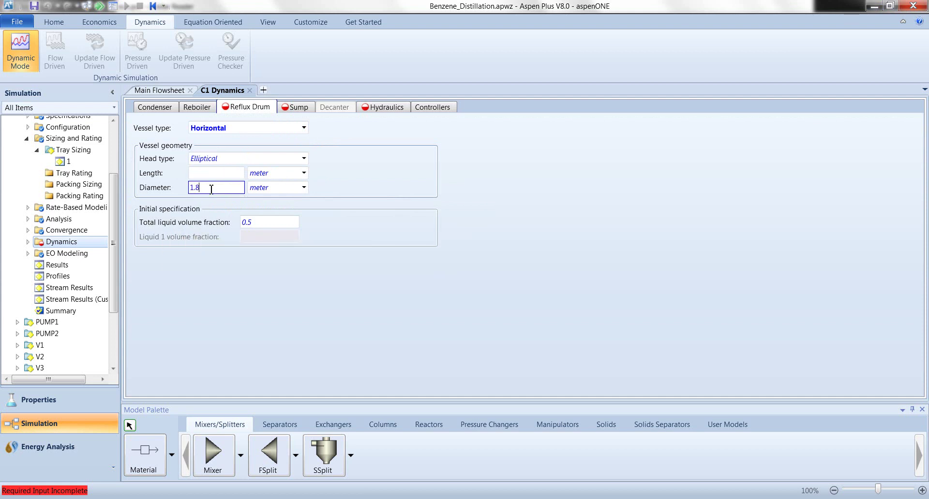
pyautogui.click(382, 222)
pyautogui.click(225, 173)
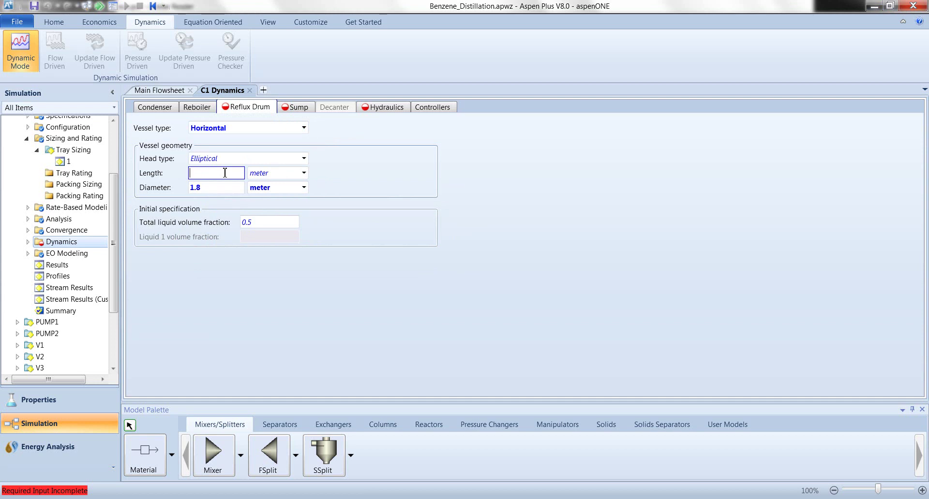
pyautogui.click(234, 251)
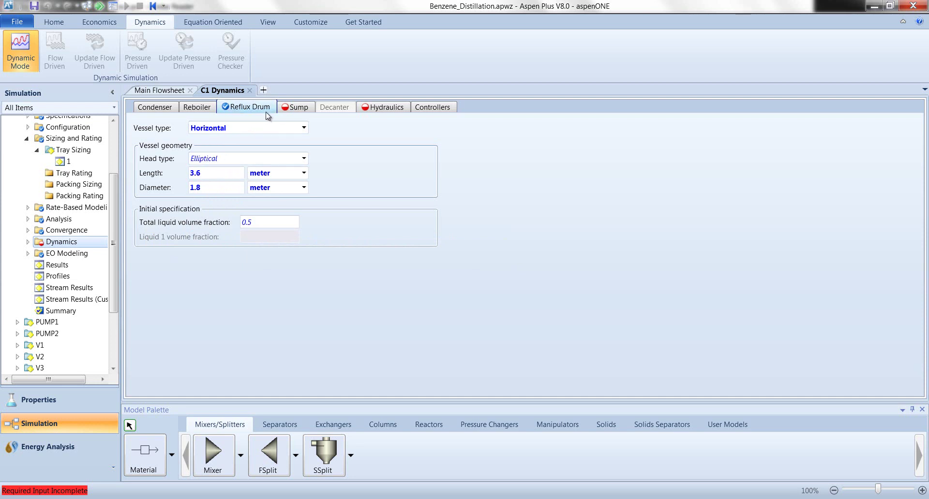
# Step: Set the column sump's diameter to 2.4 m and its height to 4.8 m
pyautogui.click(297, 108)
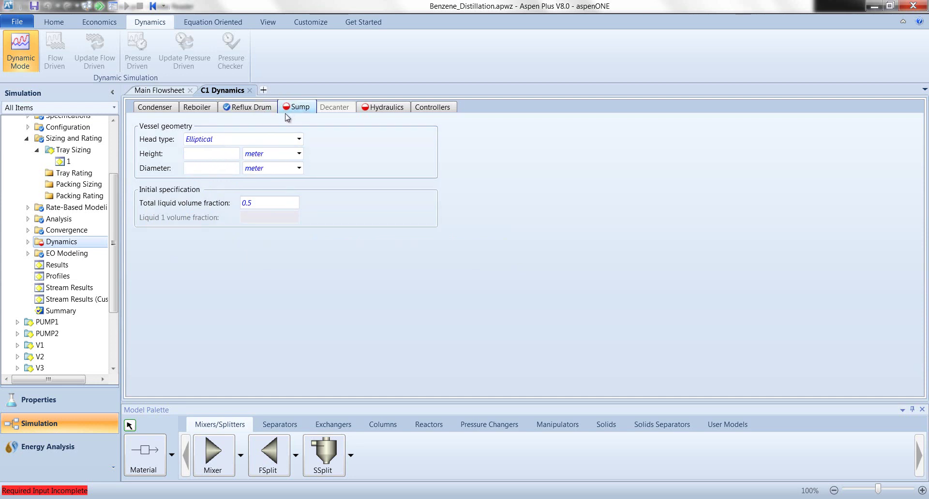
pyautogui.click(198, 153)
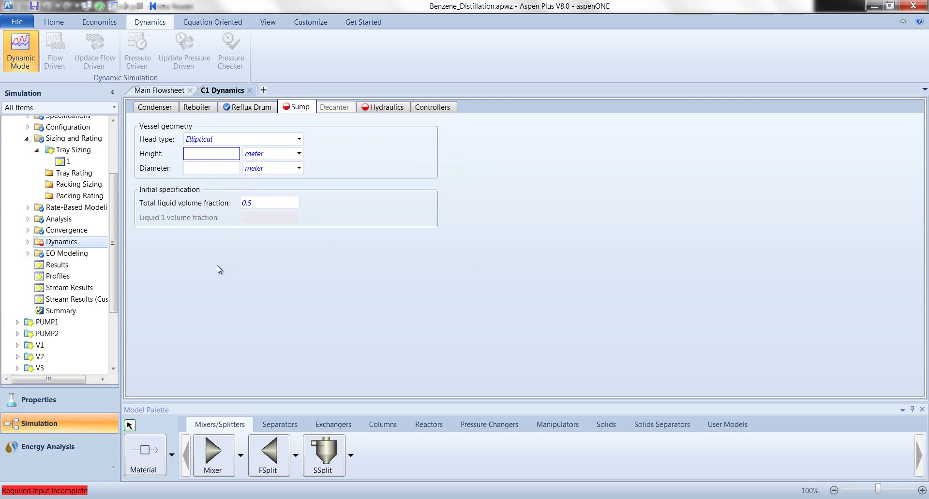
pyautogui.click(207, 170)
pyautogui.write('2.4')
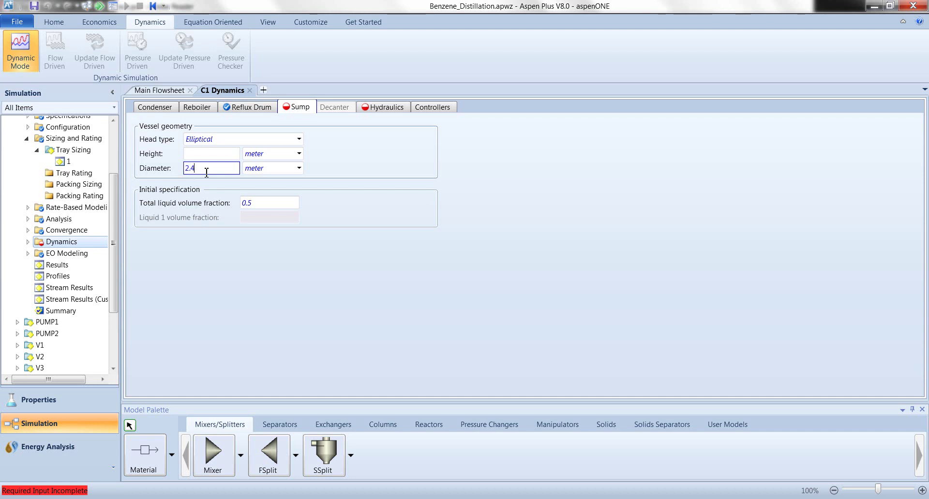
pyautogui.click(209, 154)
pyautogui.press('Return')
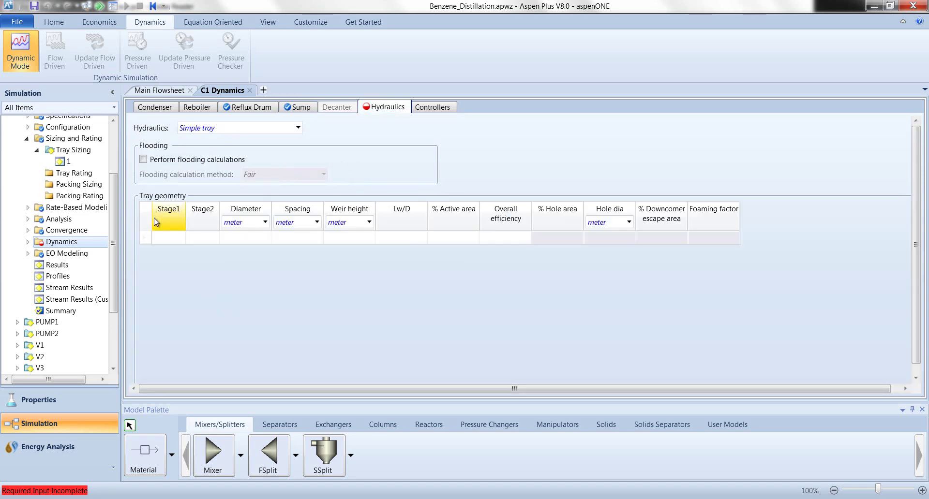
# Step: In the column's hydraulics tray geometry, define a tray section from stage 2 to stage 39
pyautogui.click(170, 238)
pyautogui.click(202, 239)
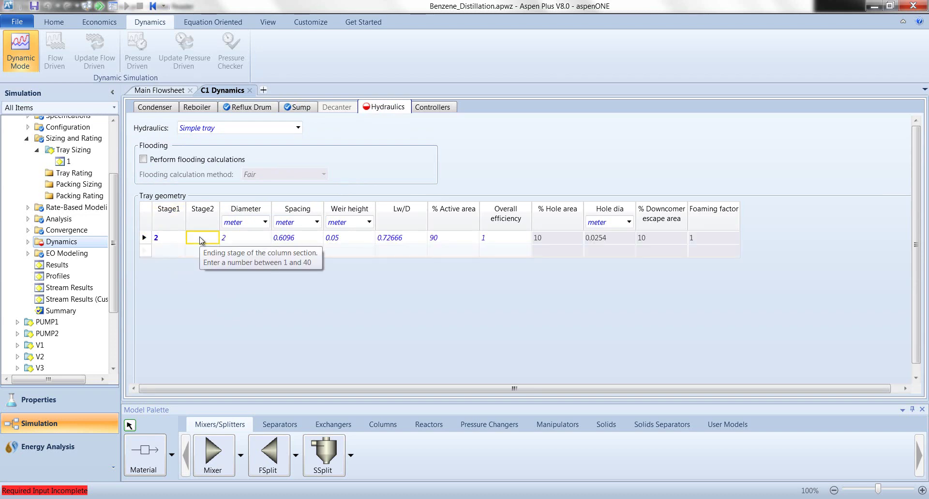
pyautogui.write('39')
pyautogui.press('Return')
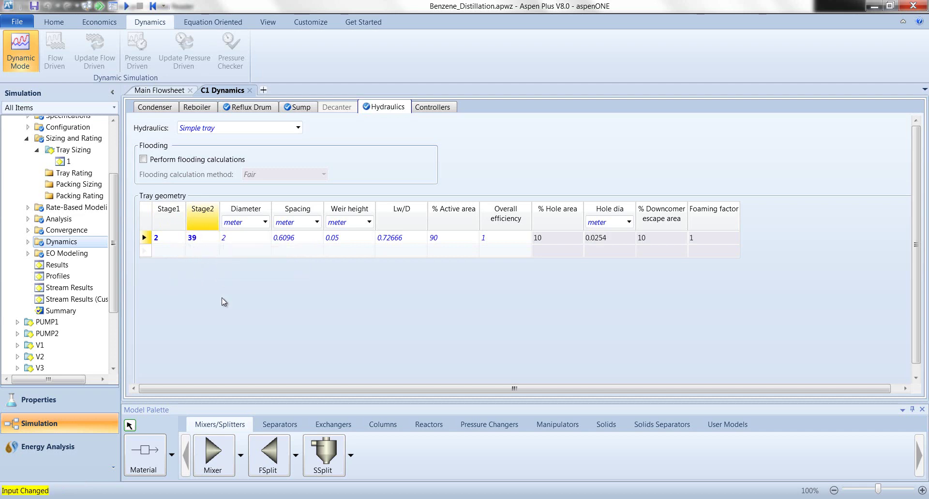
# Step: Set the tray section's diameter to 2.4 m, rerun the simulation and close the column's dynamics form
pyautogui.click(245, 242)
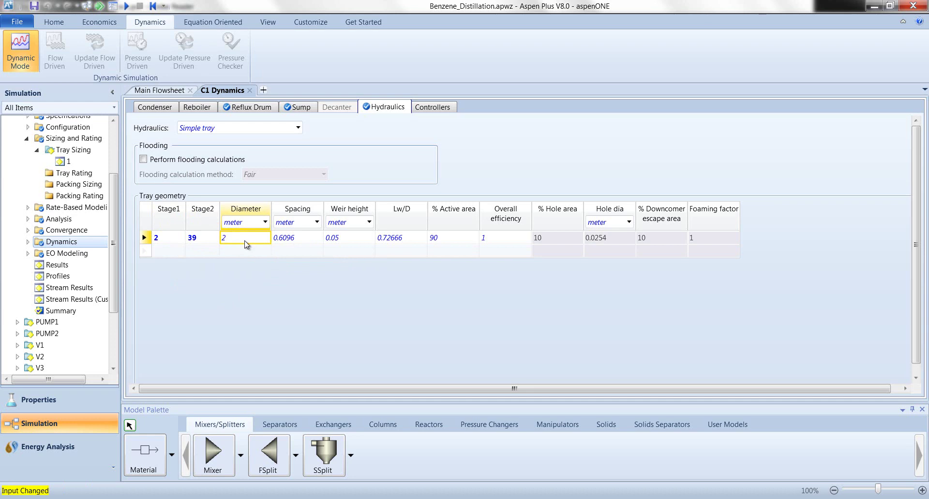
pyautogui.click(247, 241)
pyautogui.write('.4')
pyautogui.press('Return')
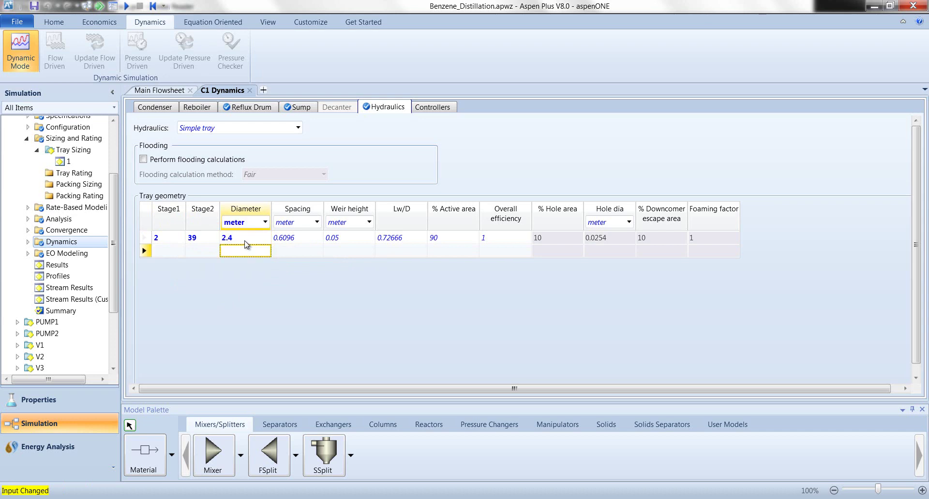
pyautogui.click(340, 301)
pyautogui.click(124, 6)
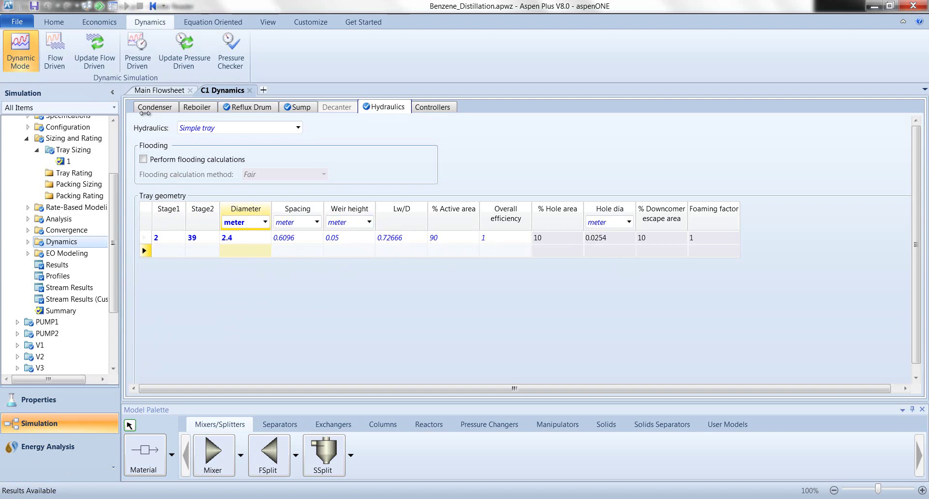
pyautogui.click(27, 138)
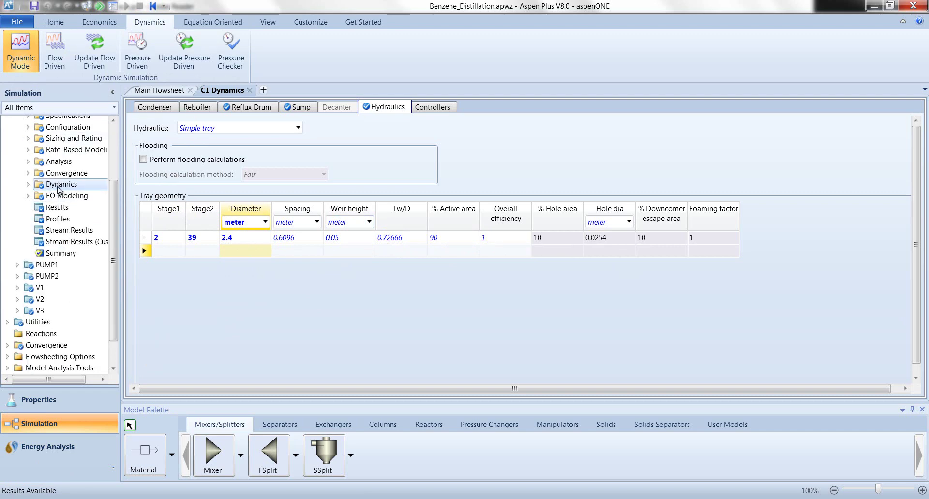
pyautogui.click(250, 91)
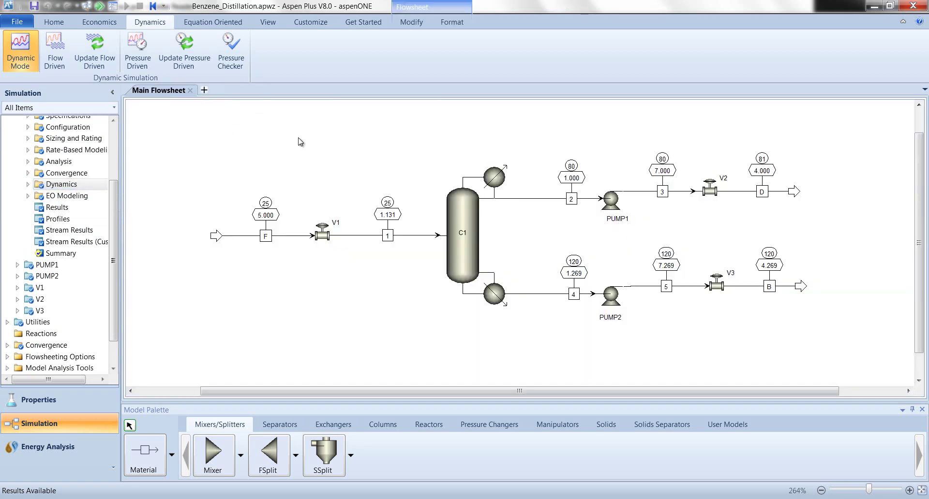
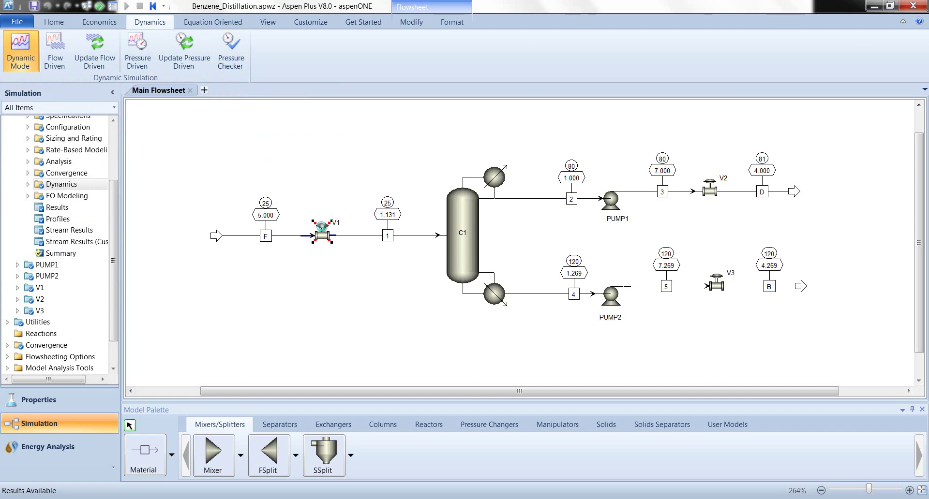
# Step: Check the valid phases option in the operation data of feed valve V1
pyautogui.doubleClick(322, 231)
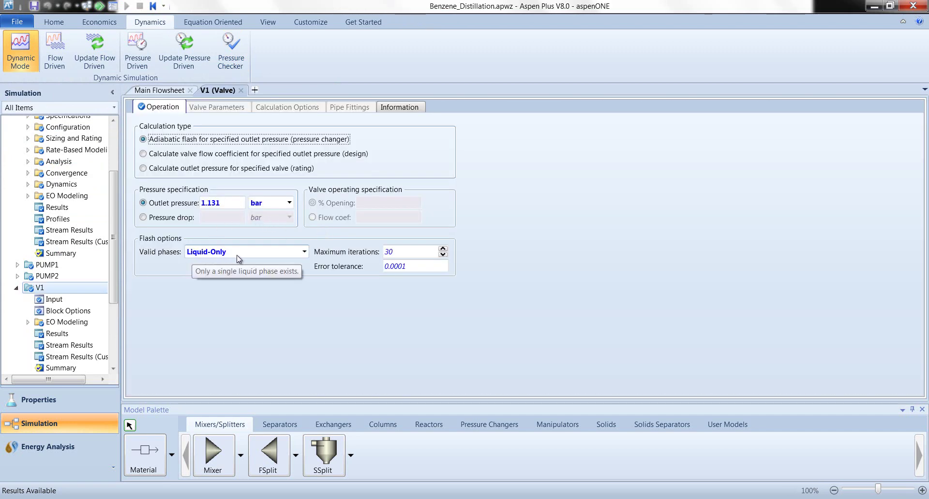
pyautogui.click(304, 252)
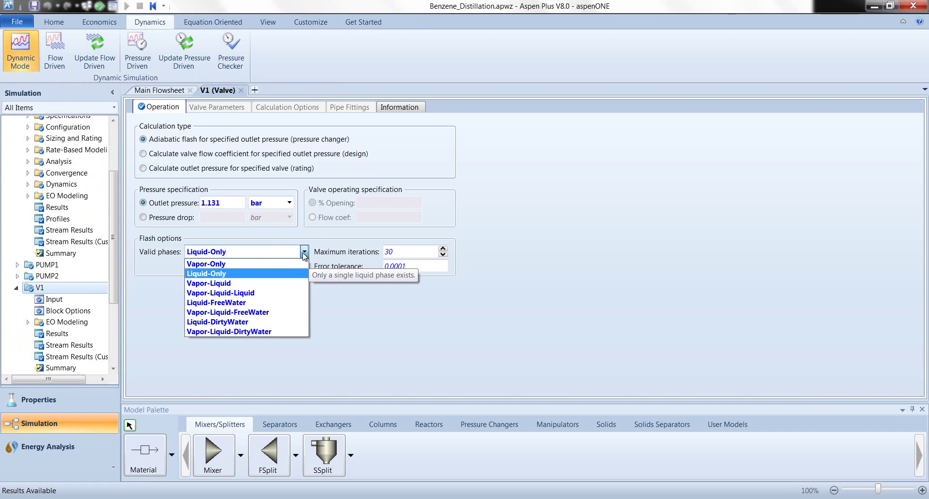
pyautogui.click(436, 224)
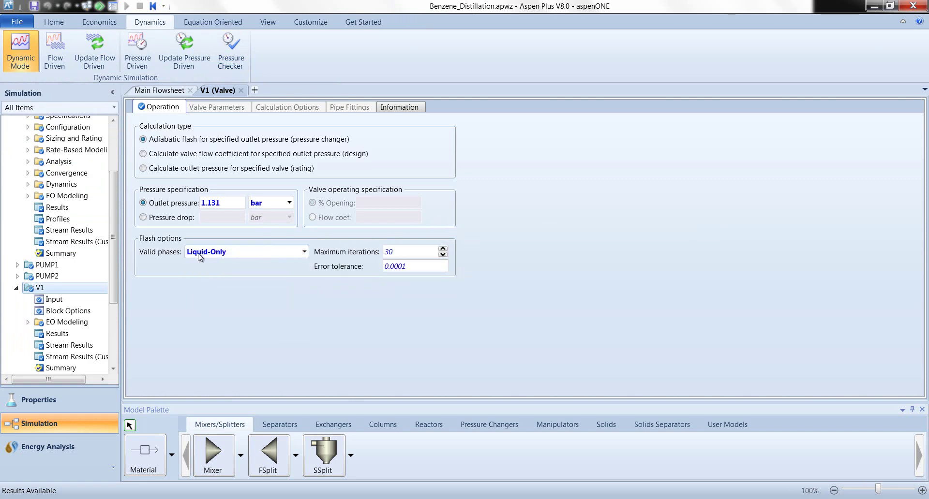
pyautogui.click(241, 90)
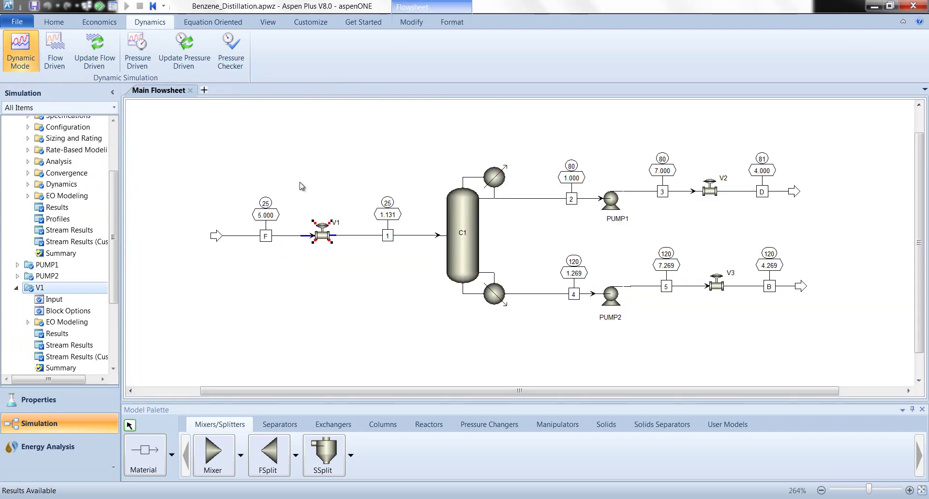
# Step: Review the valid phases and pressure drop specifications of product valves V2 and V3
pyautogui.doubleClick(710, 189)
pyautogui.click(241, 90)
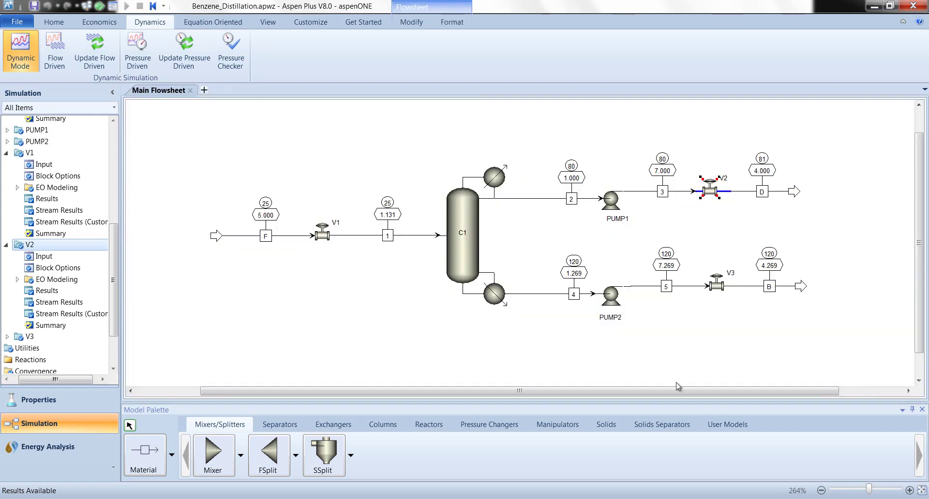
pyautogui.doubleClick(720, 285)
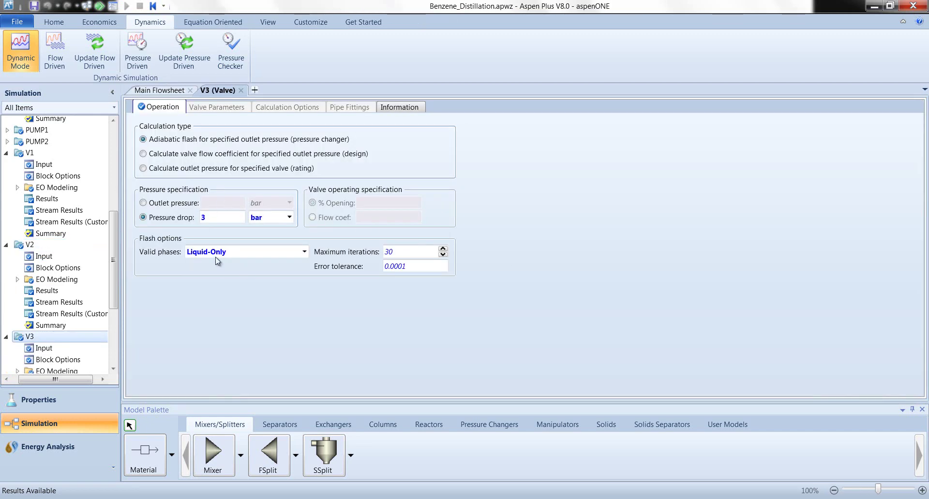
pyautogui.click(241, 90)
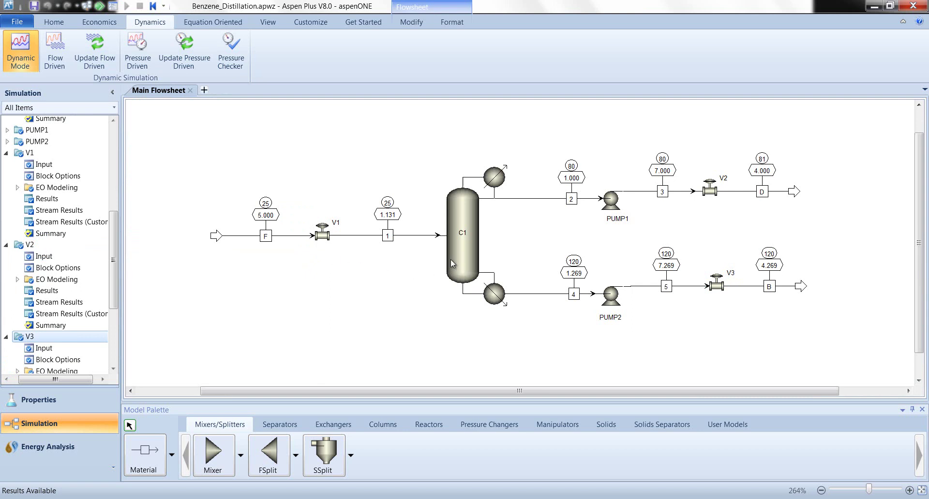
pyautogui.doubleClick(711, 191)
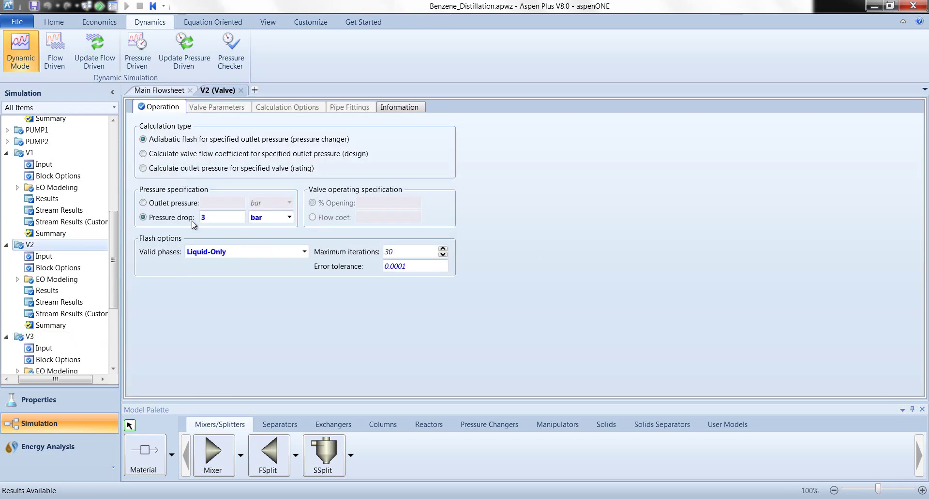
pyautogui.click(241, 90)
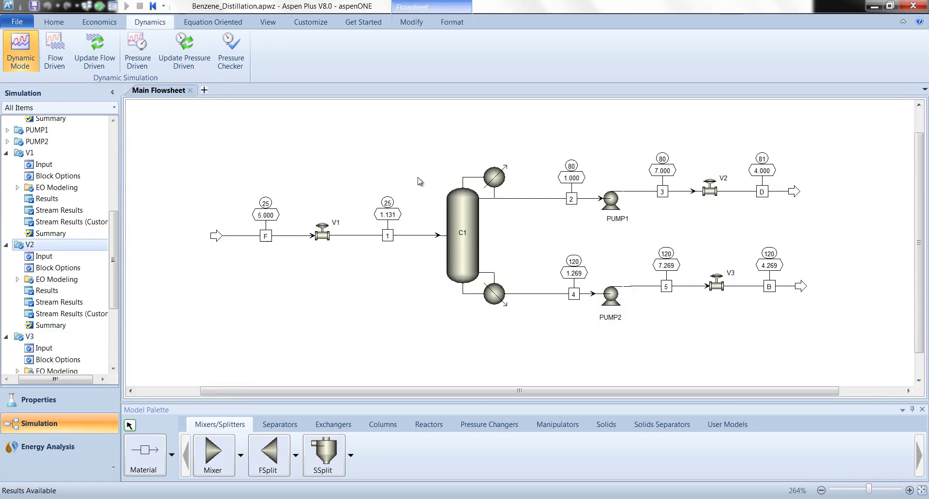
# Step: Review the specifications of pump PUMP1 on the distillate line
pyautogui.click(615, 264)
pyautogui.doubleClick(610, 199)
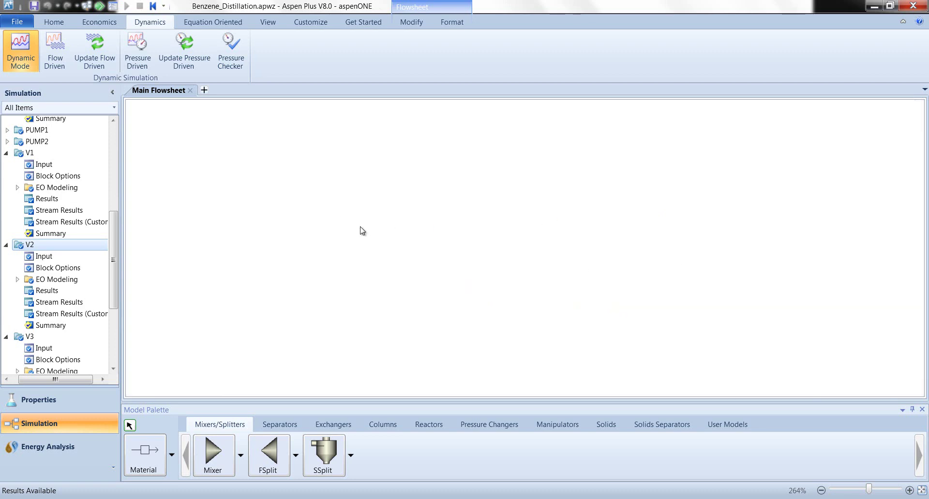
pyautogui.click(258, 90)
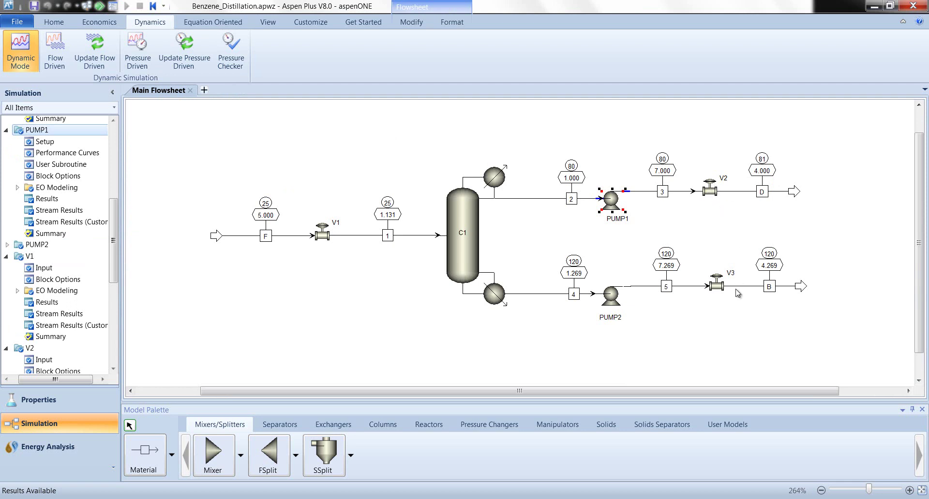
pyautogui.click(707, 234)
# Step: Compare the stage 20 pressure in column C1's profiles with the outlet pressure specified for valve V1
pyautogui.doubleClick(466, 209)
pyautogui.moveTo(117, 193); pyautogui.dragTo(114, 220)
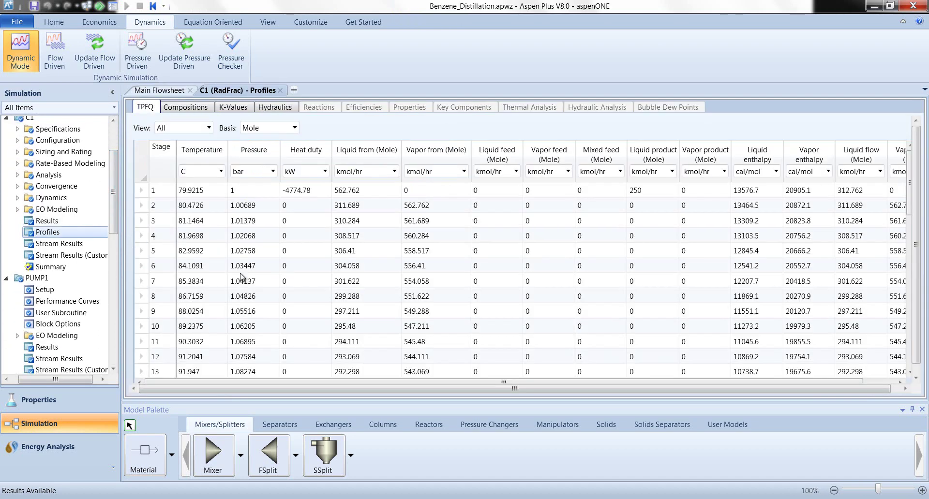
pyautogui.scroll(-3, 241, 281)
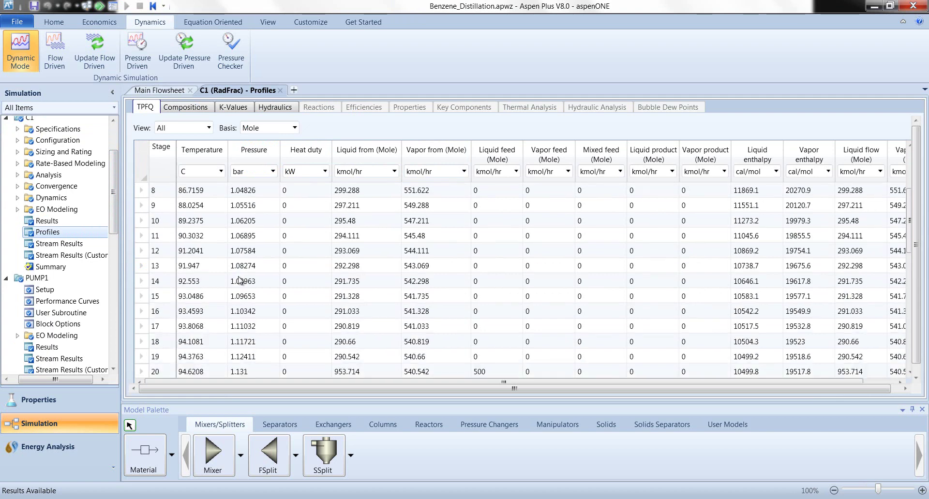
pyautogui.click(242, 373)
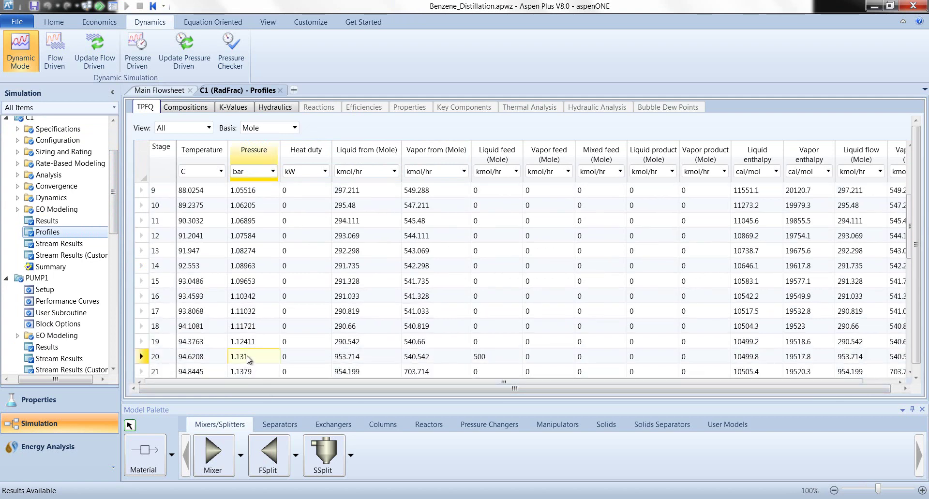
pyautogui.click(280, 91)
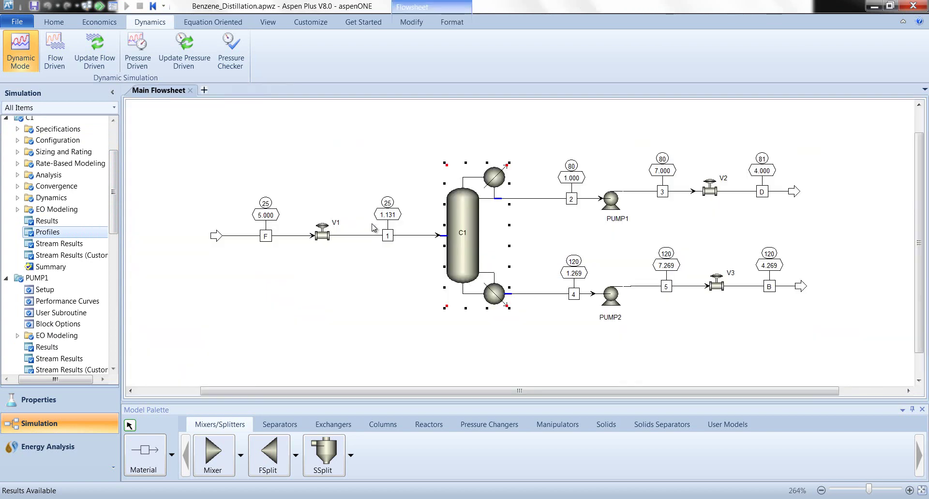
pyautogui.doubleClick(322, 228)
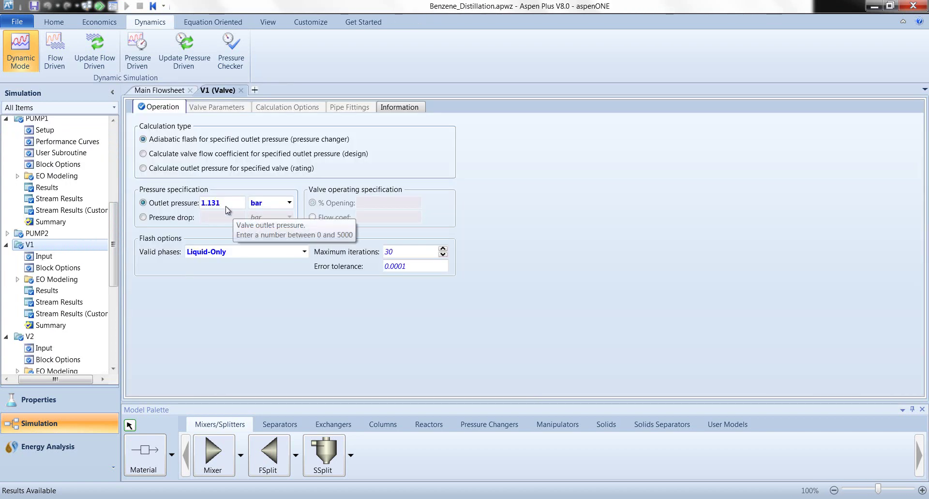
pyautogui.click(240, 90)
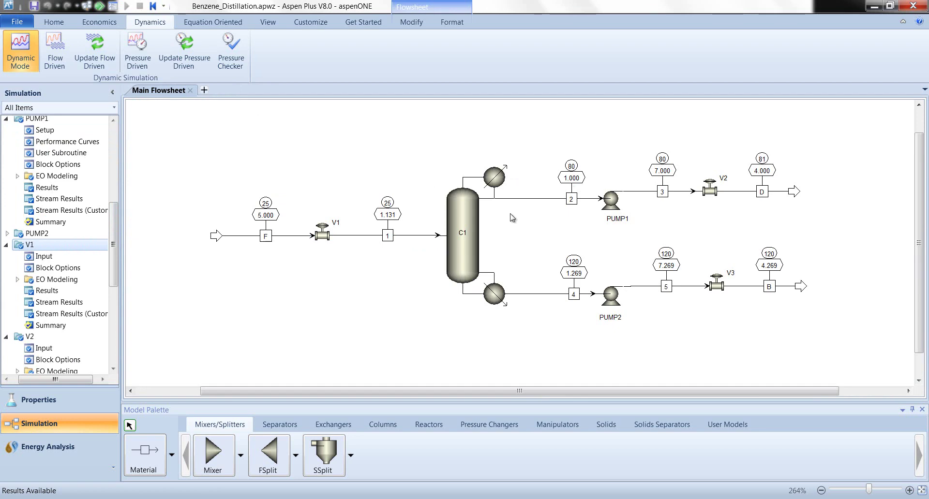
# Step: Examine the condenser pressure and stage pressure drop specifications of column C1
pyautogui.click(464, 202)
pyautogui.doubleClick(464, 202)
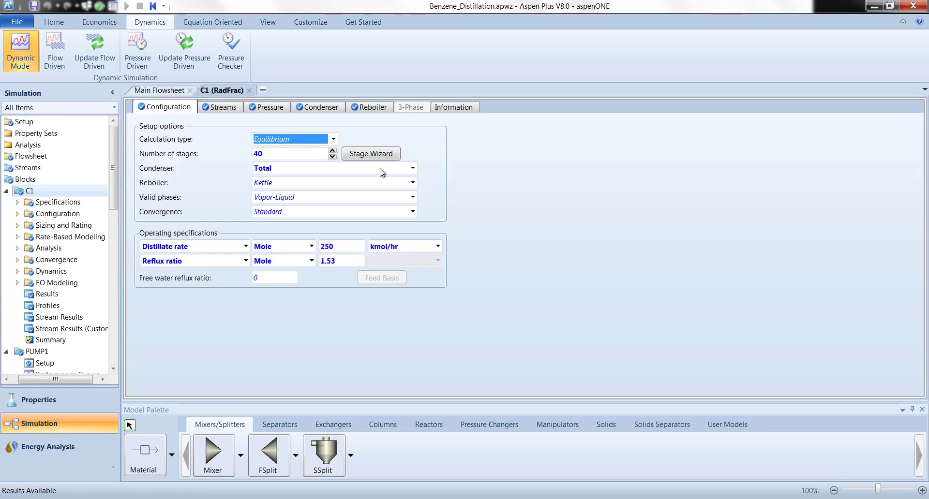
pyautogui.click(267, 108)
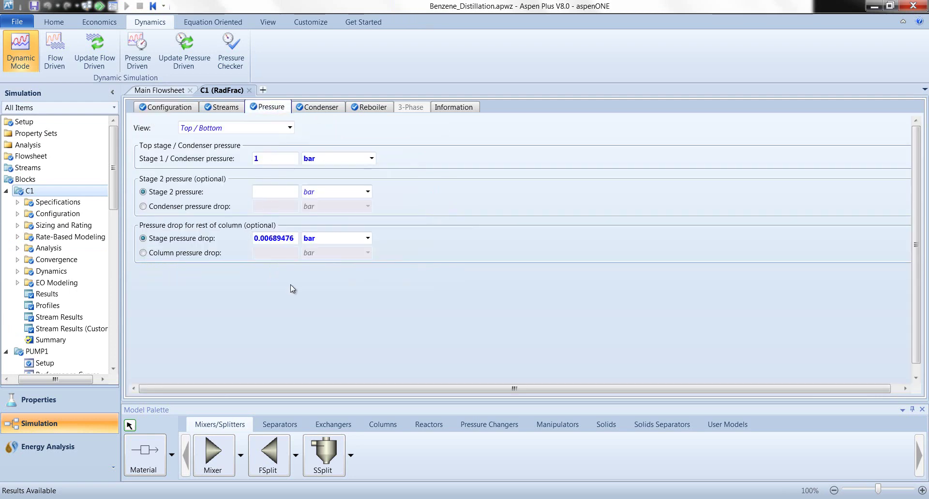
pyautogui.click(248, 91)
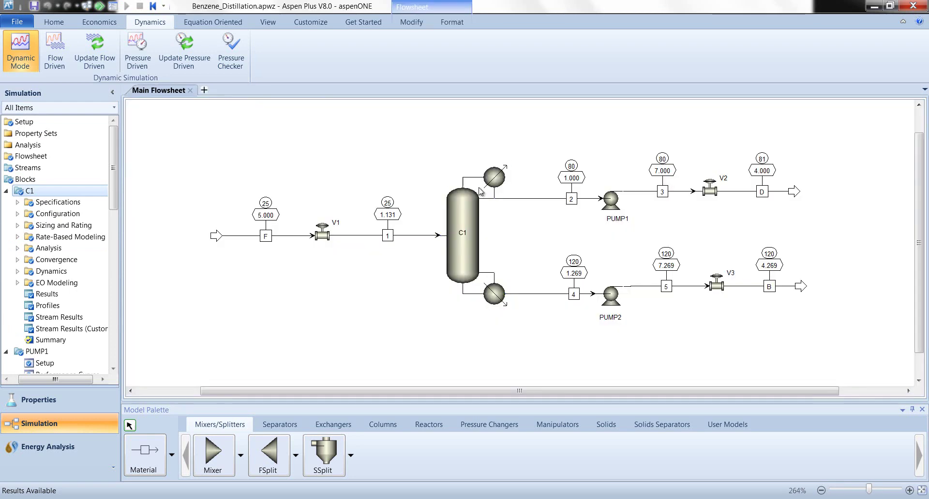
# Step: Run the Pressure Checker on the flowsheet and dismiss its report
pyautogui.click(233, 62)
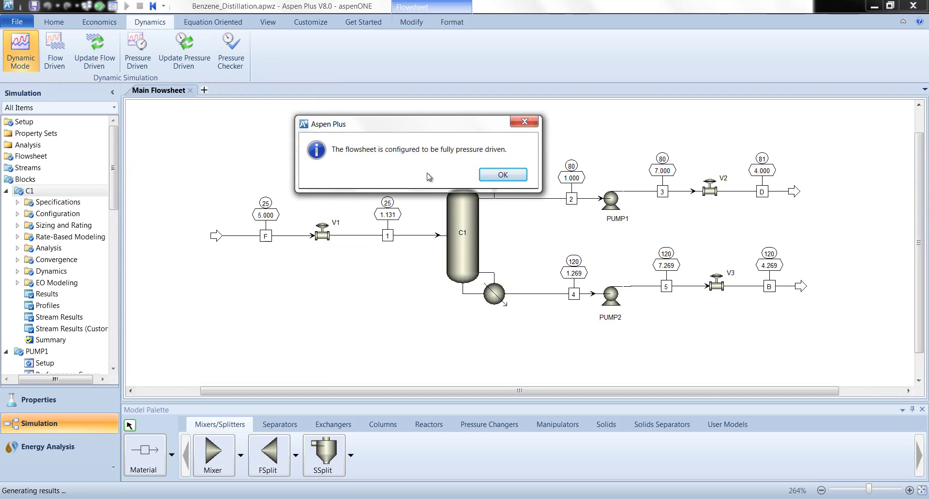
pyautogui.click(502, 175)
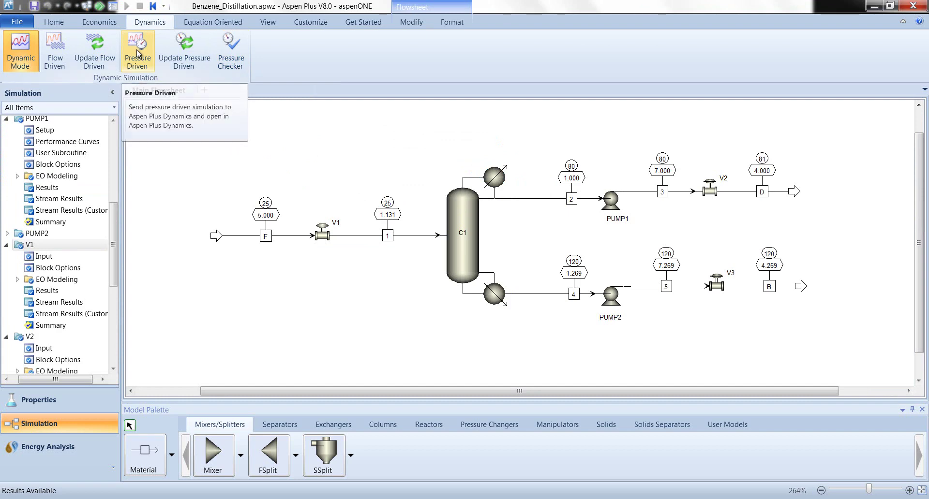
# Step: Review the controllers and their manipulated variables in column C1's dynamics data
pyautogui.doubleClick(451, 200)
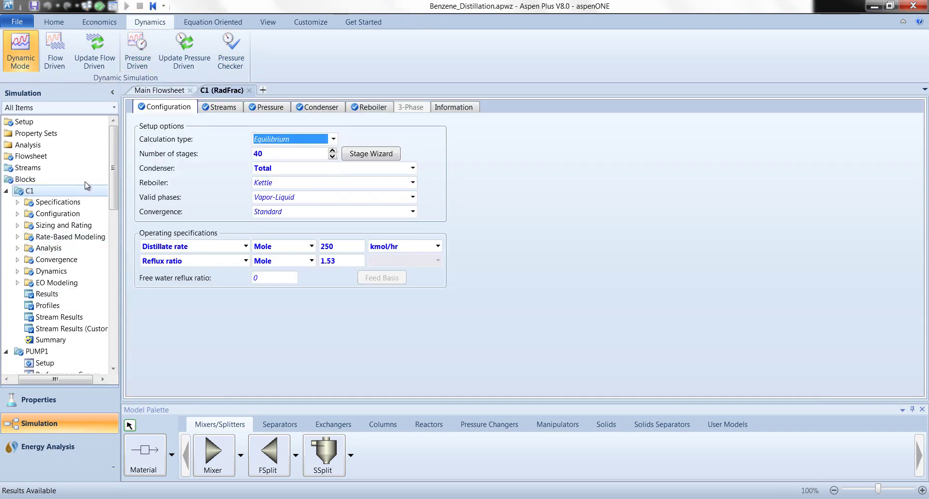
pyautogui.moveTo(115, 161)
pyautogui.mouseDown()
pyautogui.moveTo(109, 225)
pyautogui.moveTo(117, 177)
pyautogui.mouseUp()
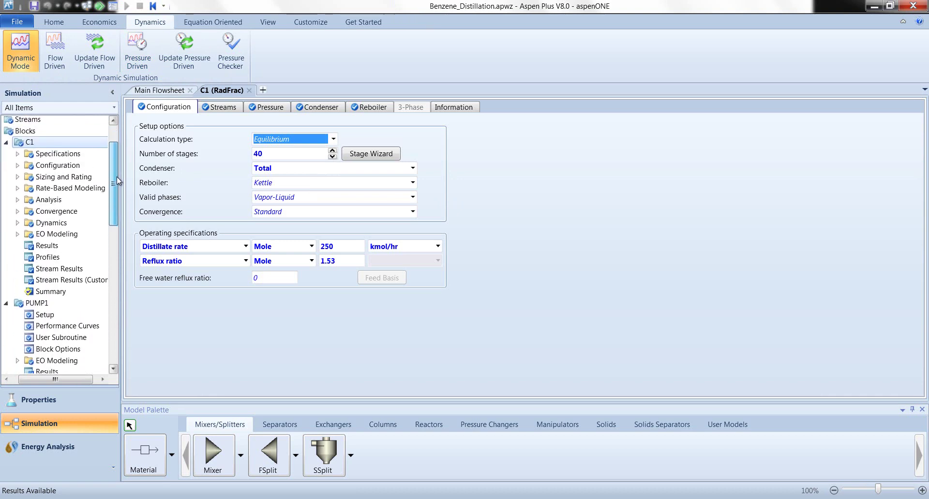
pyautogui.click(54, 223)
pyautogui.click(424, 110)
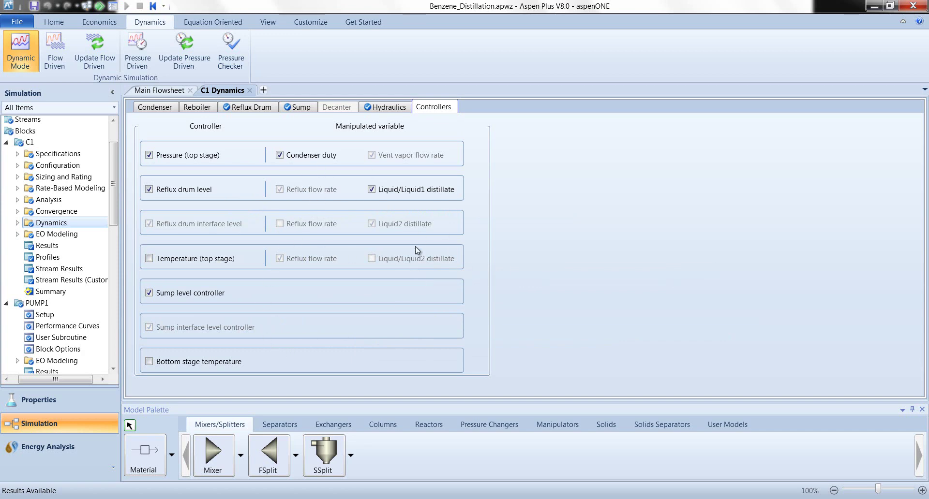
pyautogui.click(249, 91)
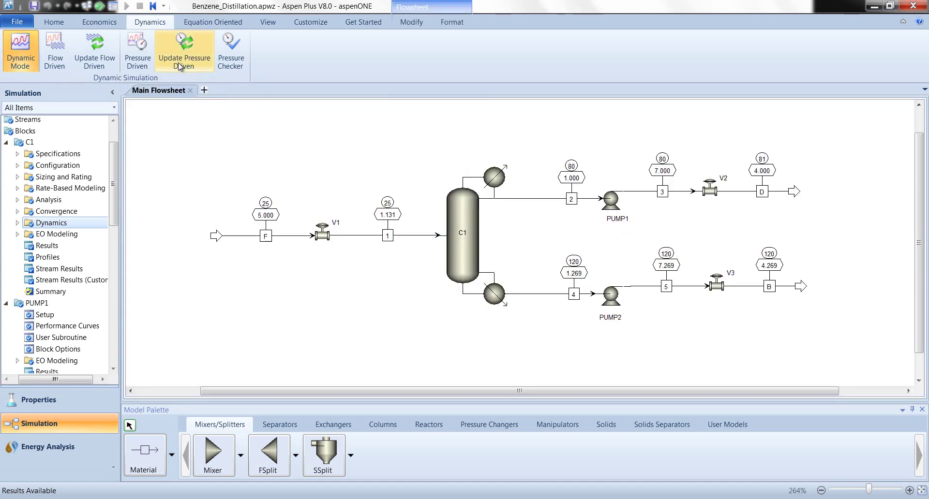
# Step: Try to export the pressure-driven dynamic simulation as an Aspen Plus Dynamics file named Benzene_Distillation_A
pyautogui.click(139, 48)
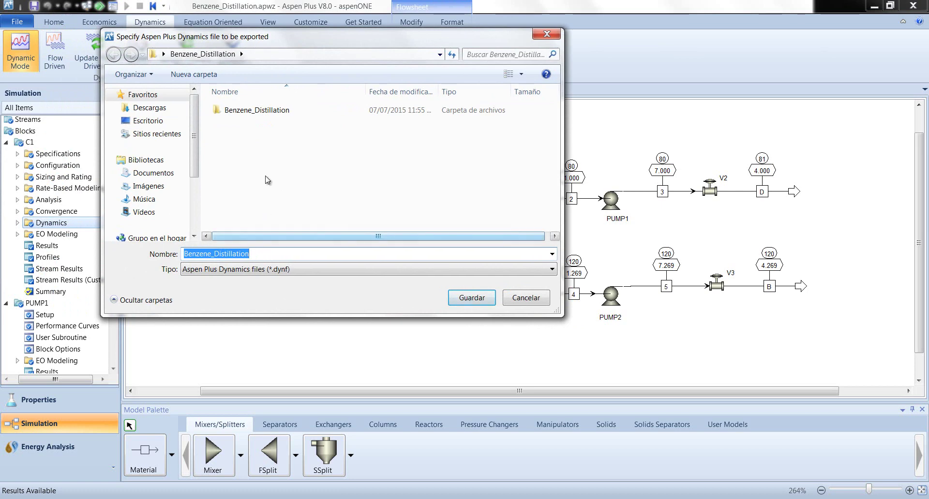
pyautogui.click(255, 255)
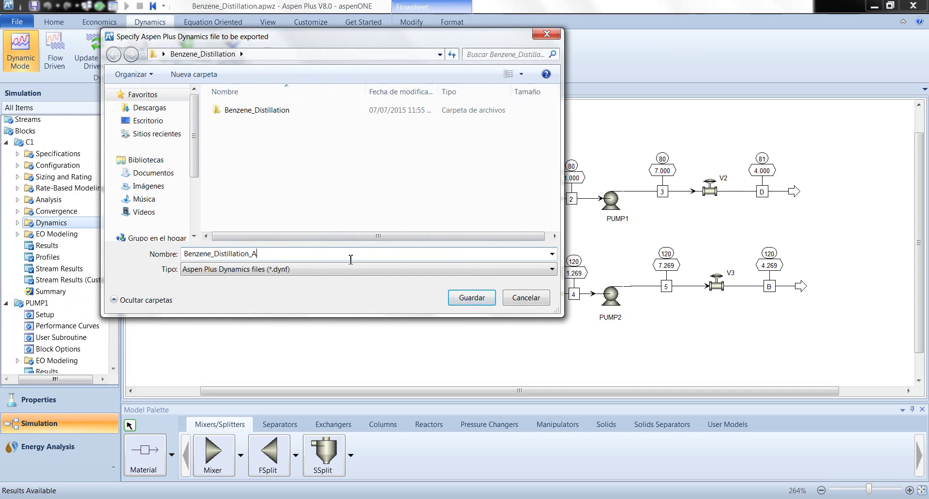
pyautogui.click(476, 298)
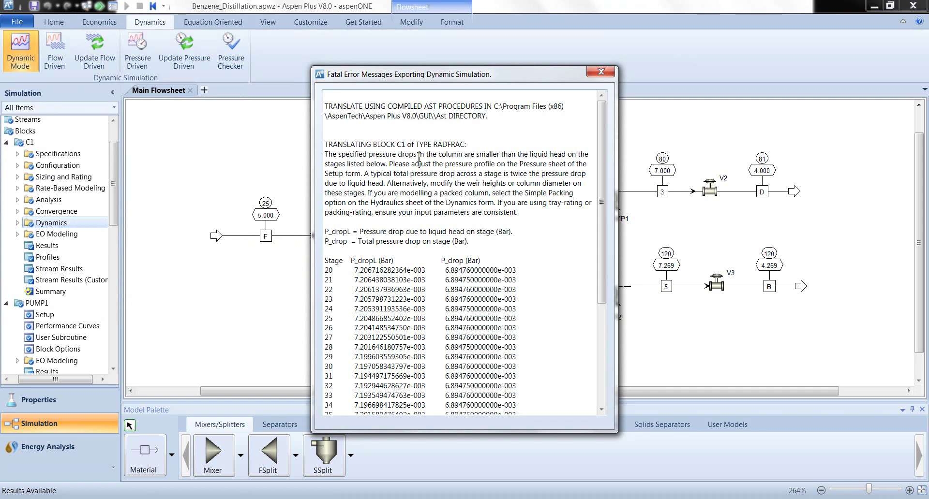
# Step: Read the fatal export error report, including the stage pressure drops listed for column C1, and dismiss it
pyautogui.moveTo(410, 80); pyautogui.dragTo(377, 68)
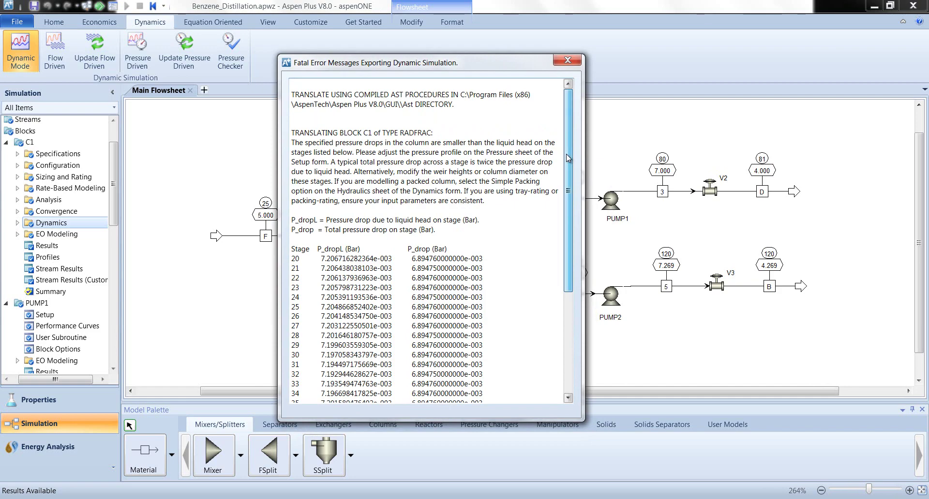
pyautogui.moveTo(566, 154); pyautogui.dragTo(565, 171)
pyautogui.moveTo(564, 182); pyautogui.dragTo(559, 271)
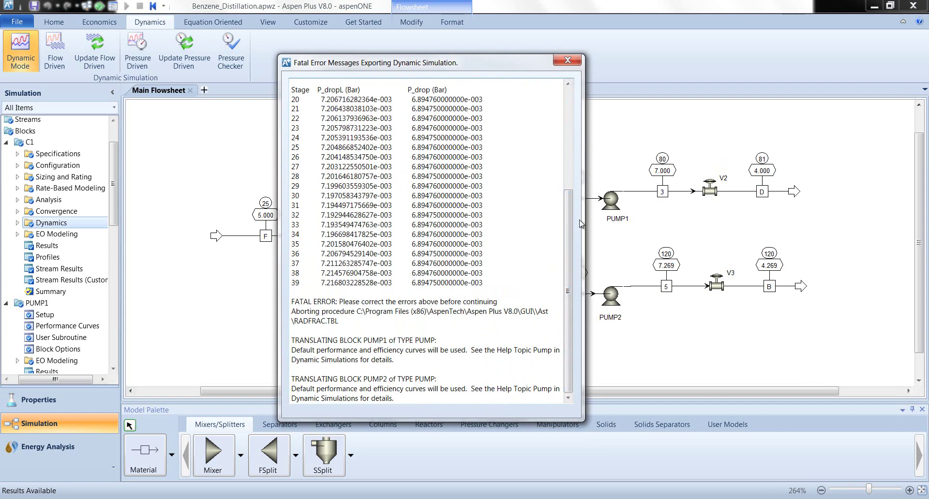
pyautogui.moveTo(567, 218); pyautogui.dragTo(583, 111)
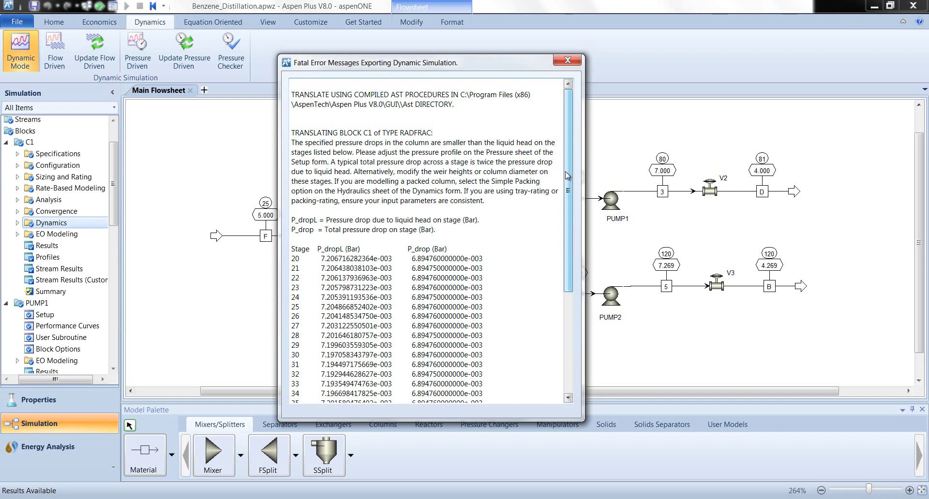
pyautogui.scroll(-1, 566, 175)
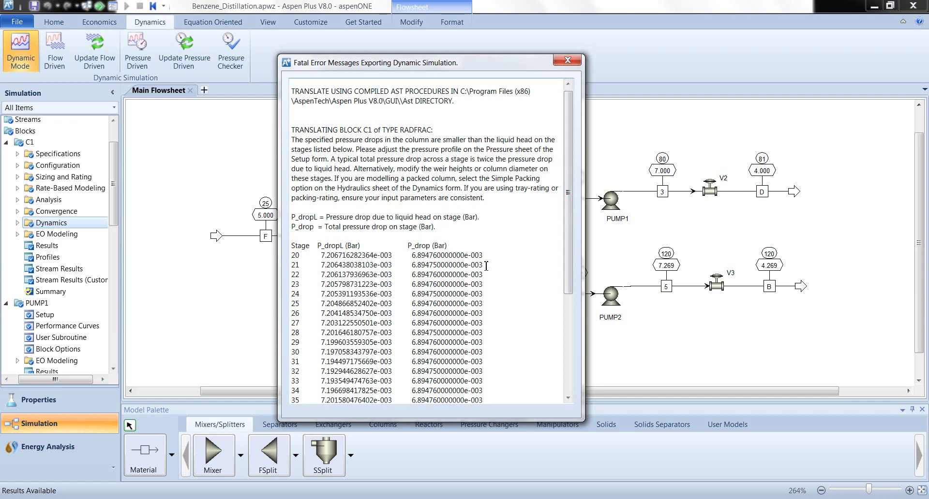
pyautogui.moveTo(570, 228); pyautogui.dragTo(568, 350)
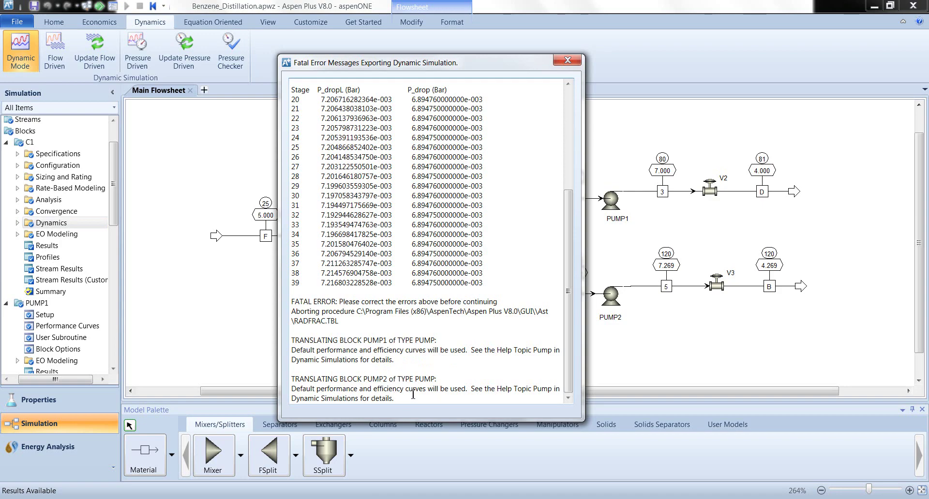
pyautogui.scroll(5, 430, 340)
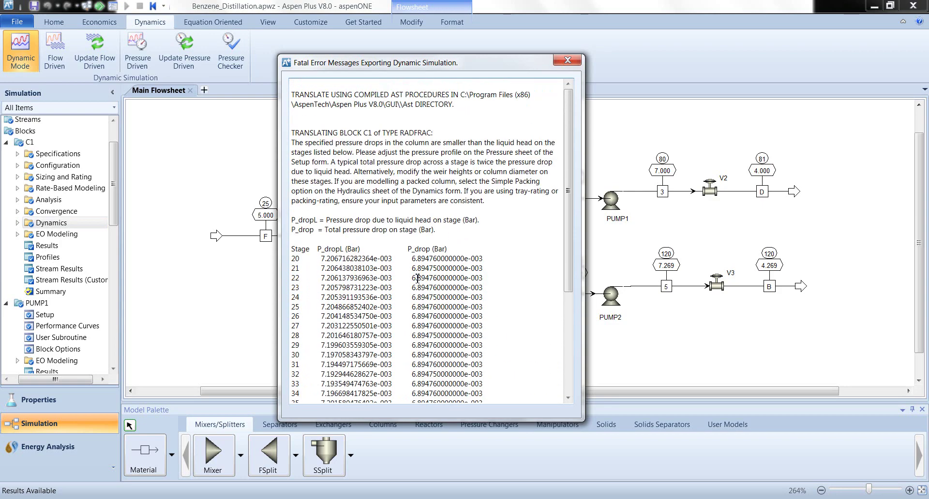
pyautogui.click(568, 60)
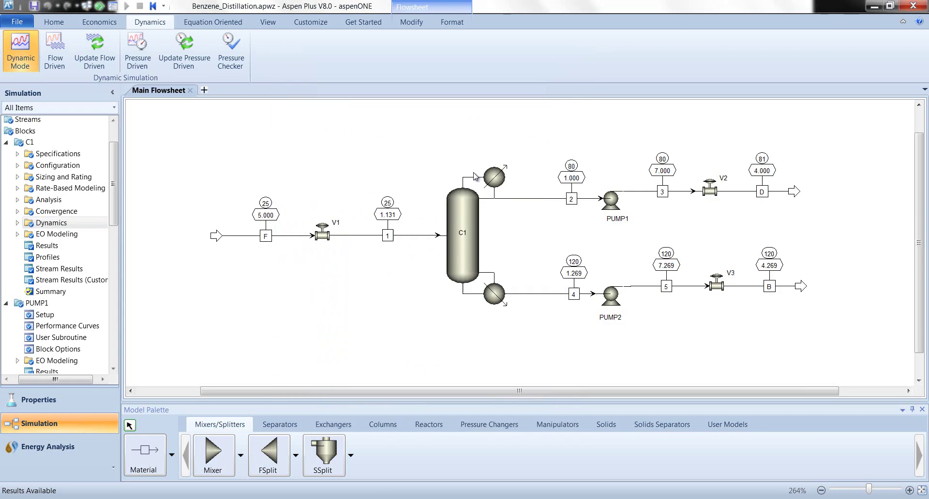
# Step: Set column C1's stage pressure drop to 0.2 psi and rerun the simulation, dismissing the completion dialog
pyautogui.doubleClick(453, 202)
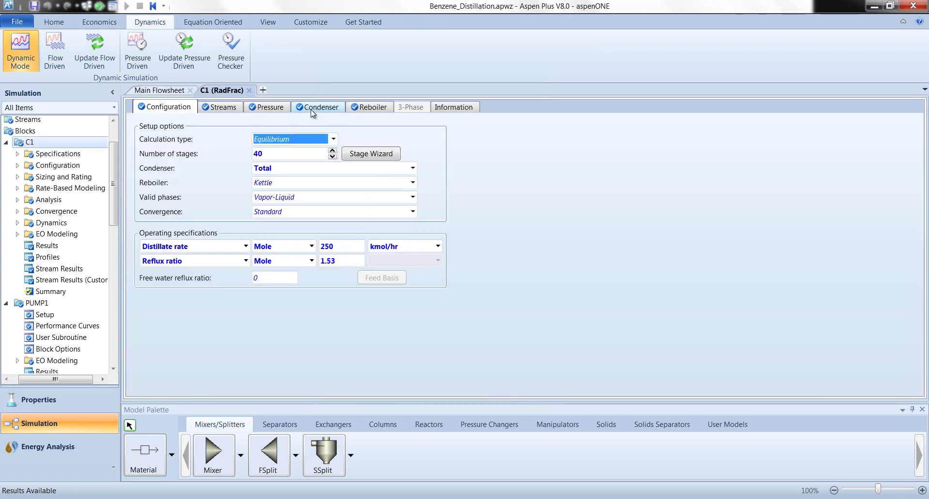
pyautogui.click(266, 107)
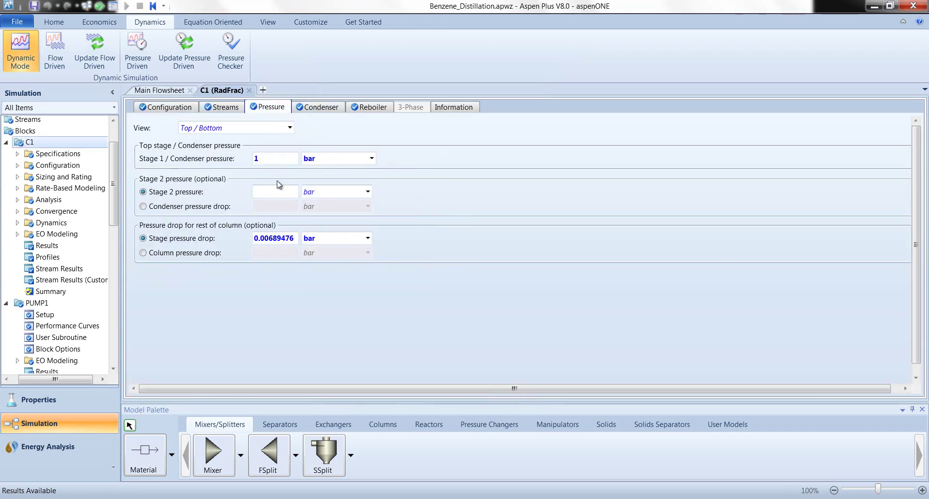
pyautogui.click(368, 238)
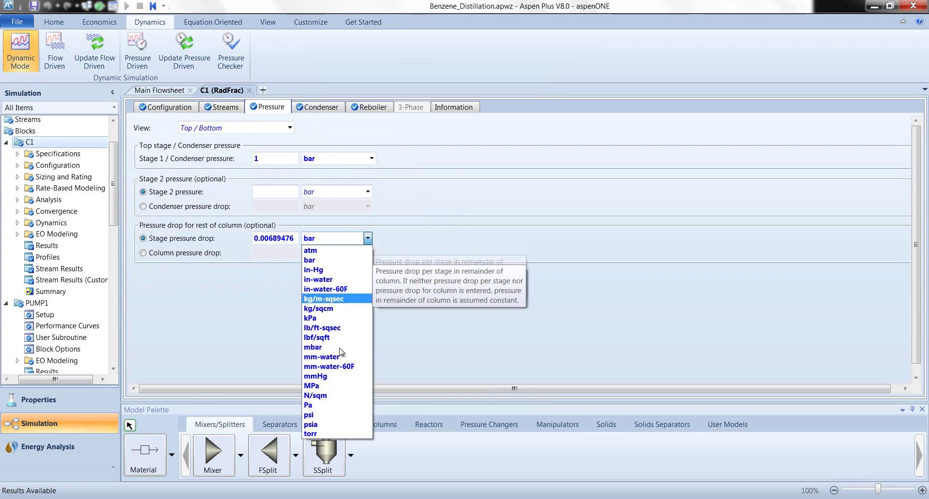
pyautogui.click(372, 412)
pyautogui.click(289, 238)
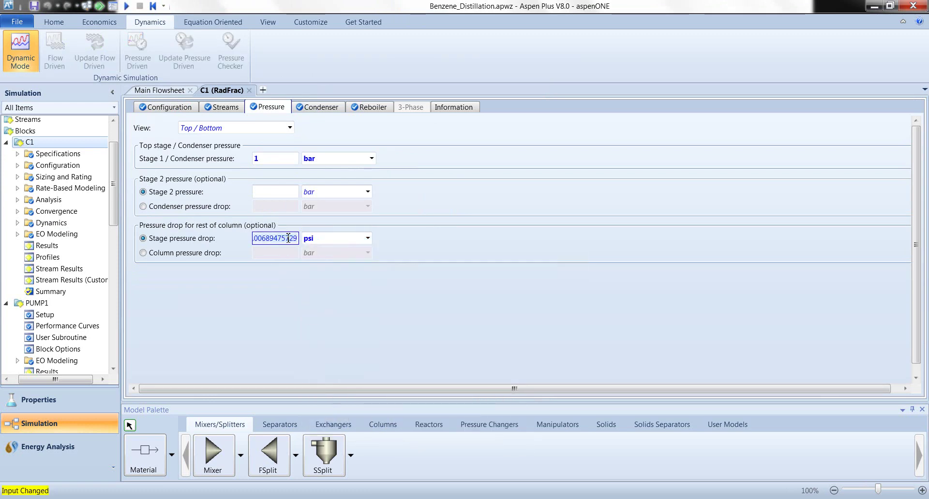
pyautogui.write('0.2')
pyautogui.click(280, 321)
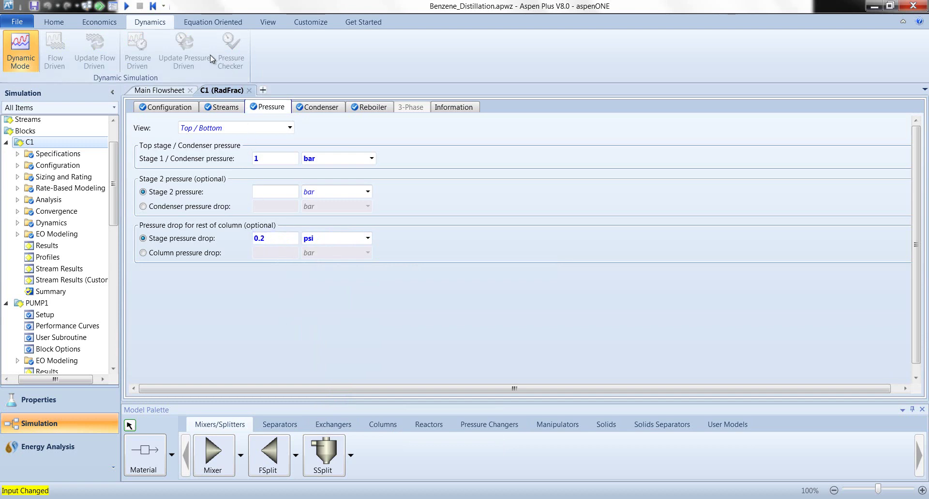
pyautogui.click(127, 6)
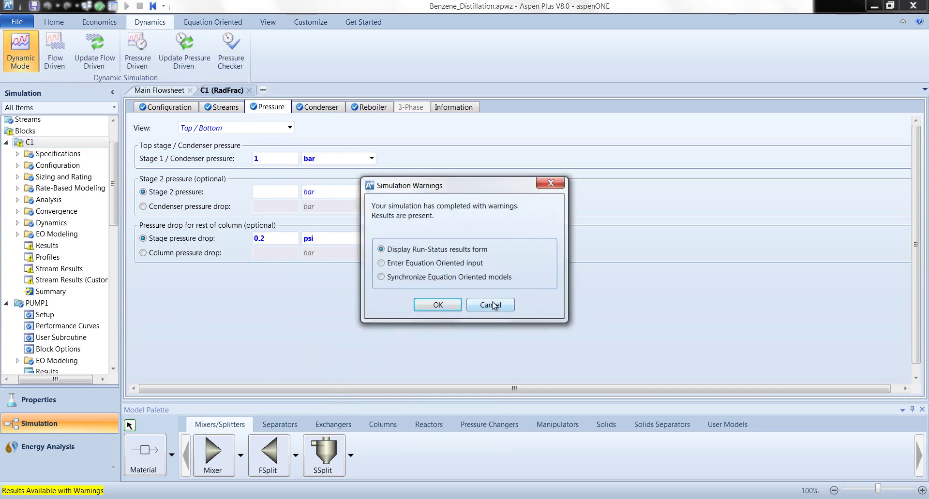
pyautogui.click(491, 304)
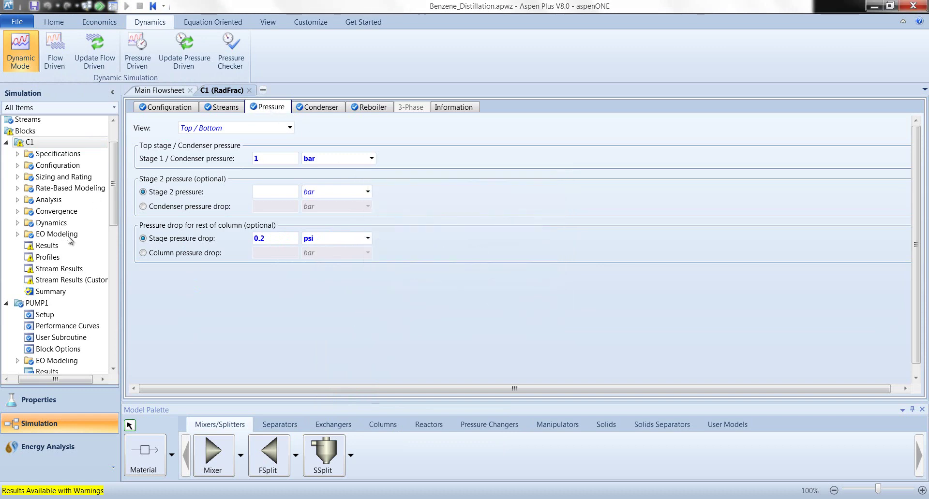
# Step: Copy the stage 20 pressure from column C1's profile results and close the profiles
pyautogui.click(42, 258)
pyautogui.scroll(-2, 222, 339)
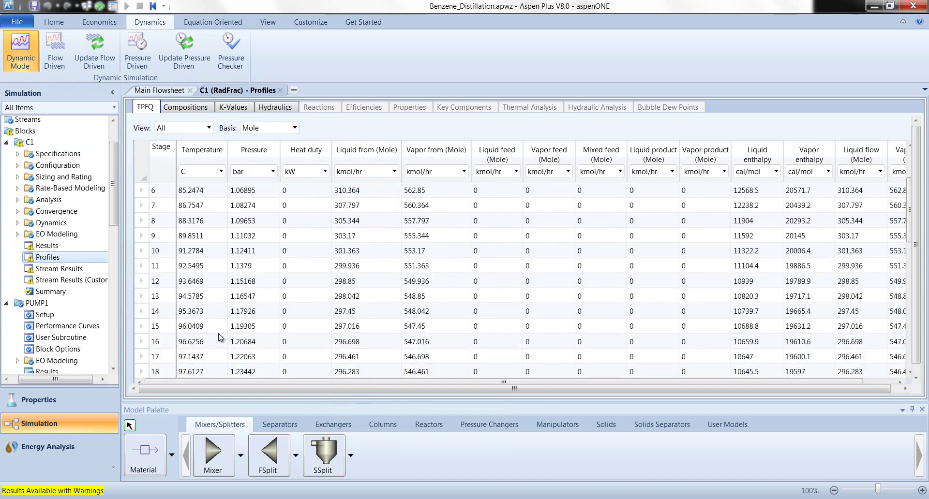
pyautogui.scroll(-1, 222, 338)
pyautogui.click(246, 358)
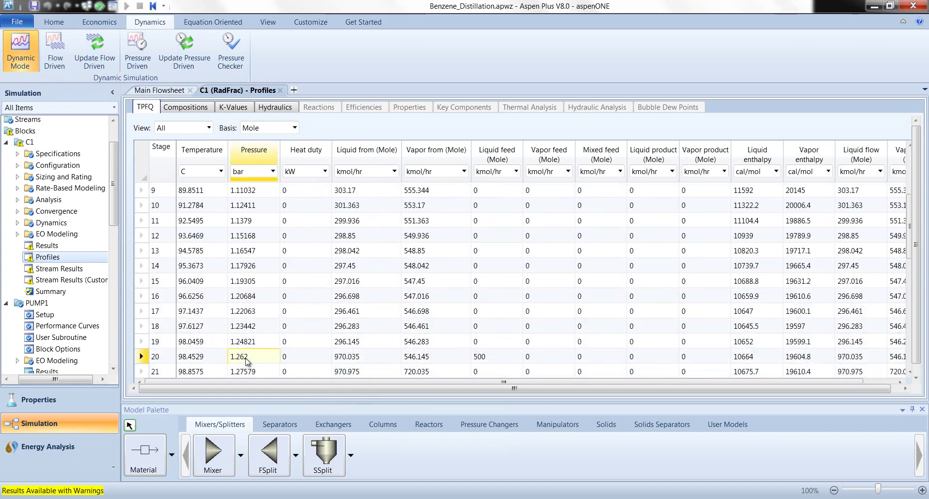
pyautogui.rightClick(247, 361)
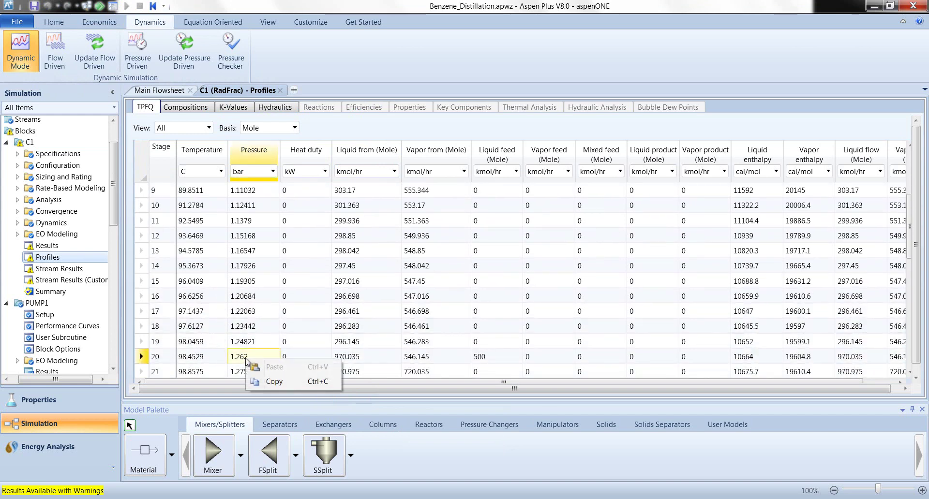
pyautogui.click(267, 382)
pyautogui.click(281, 90)
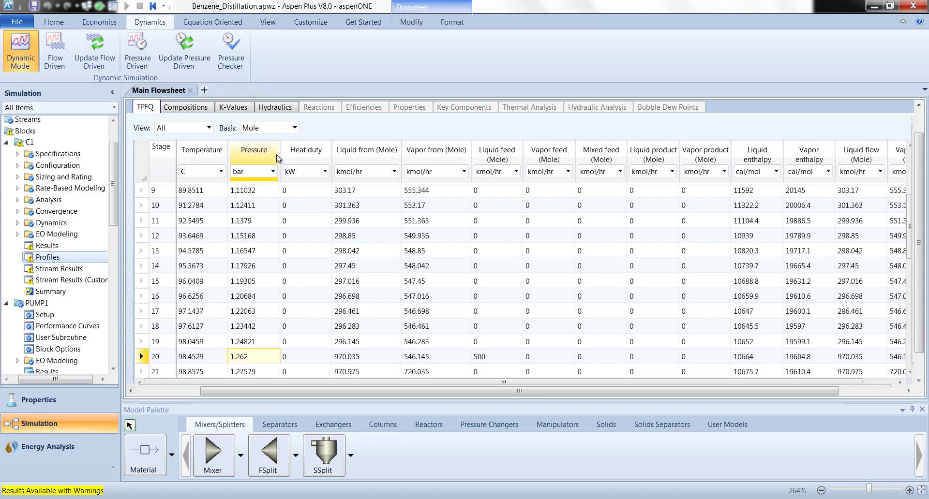
# Step: Set the outlet pressure of feed valve V1 to 1.262 bar, rerun the simulation and return to the flowsheet
pyautogui.doubleClick(327, 236)
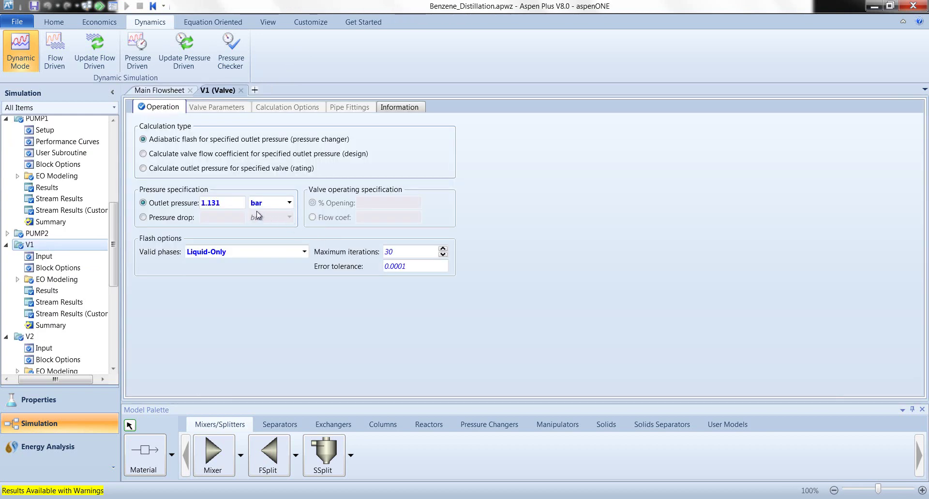
pyautogui.click(232, 204)
pyautogui.press('BackSpace')
pyautogui.write('1.262676')
pyautogui.press('Return')
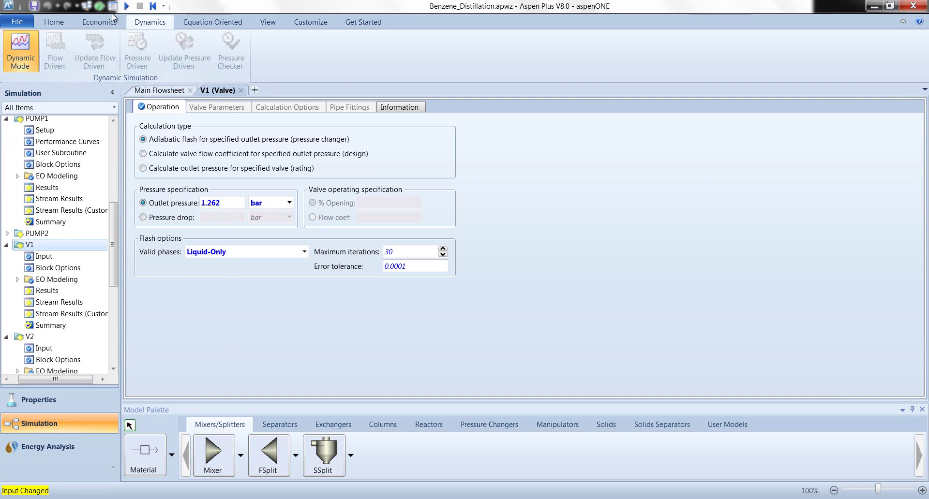
pyautogui.click(126, 6)
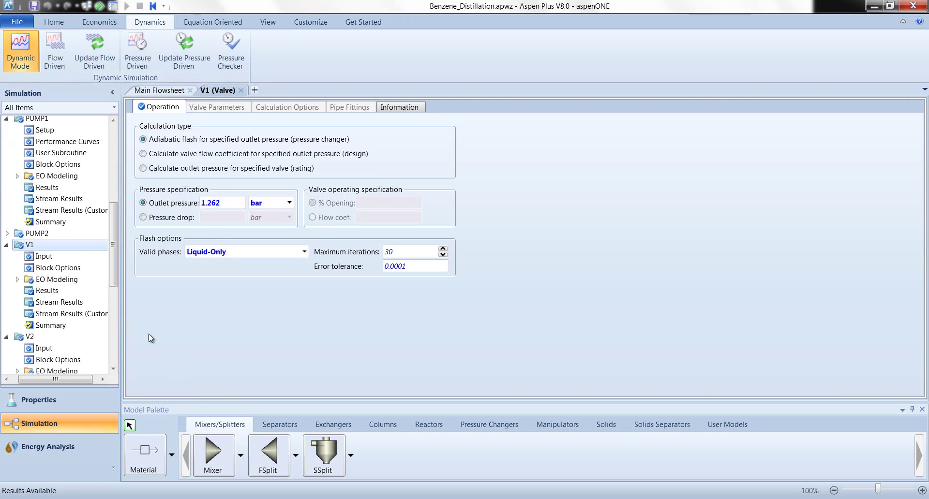
pyautogui.click(240, 90)
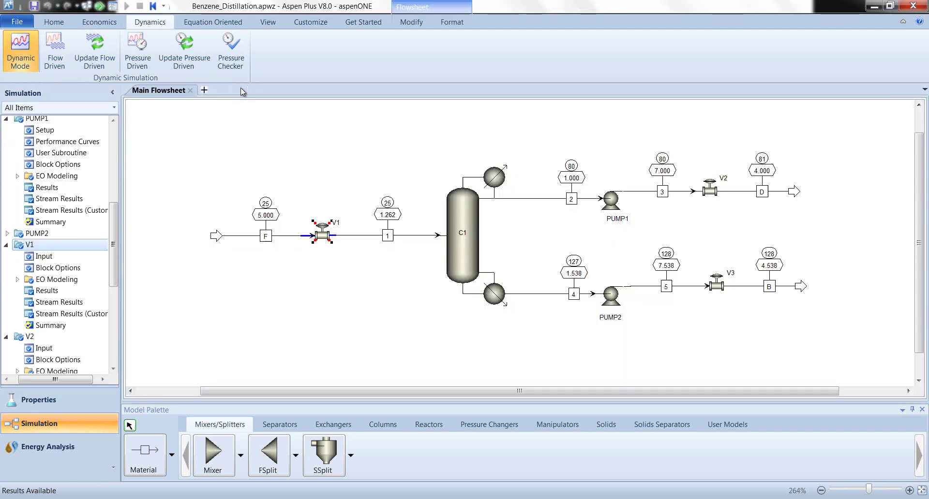
# Step: Check the flowsheet with the Pressure Checker and export the pressure-driven simulation as an Aspen Plus Dynamics file named Benzene_Distillation_APD
pyautogui.click(231, 52)
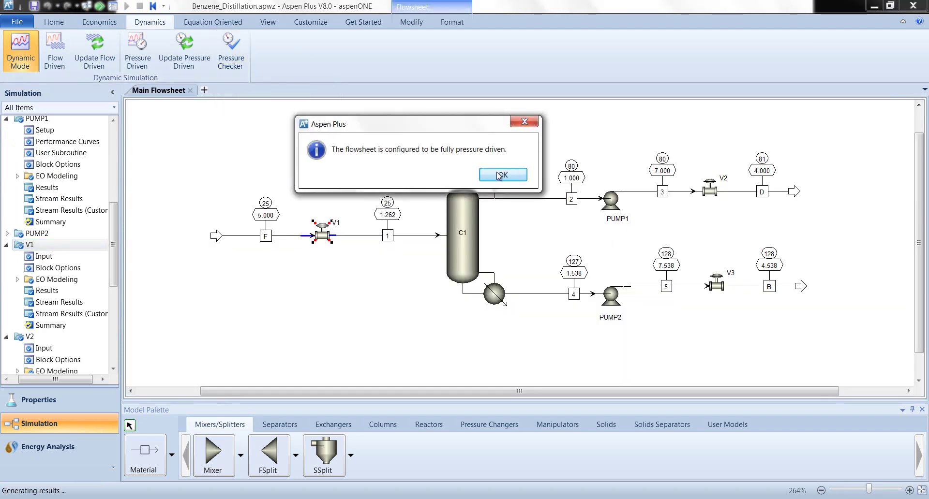
pyautogui.click(500, 175)
pyautogui.click(137, 51)
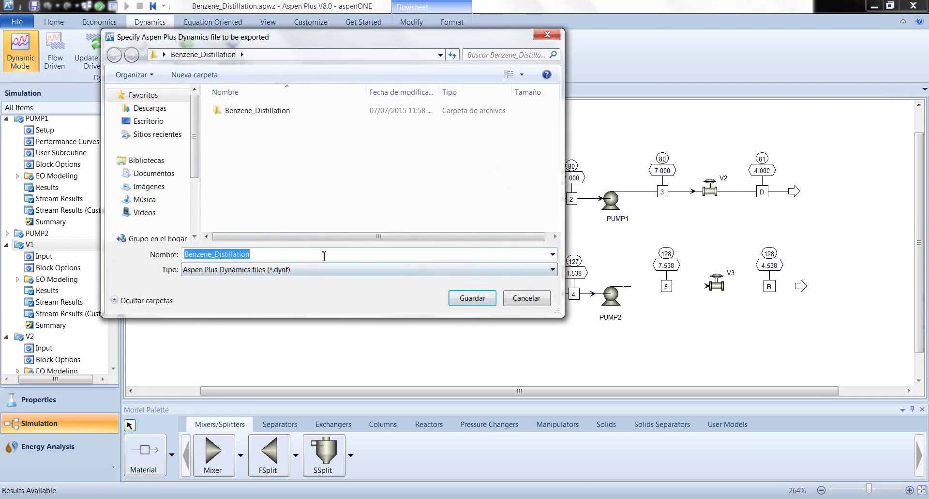
pyautogui.click(301, 258)
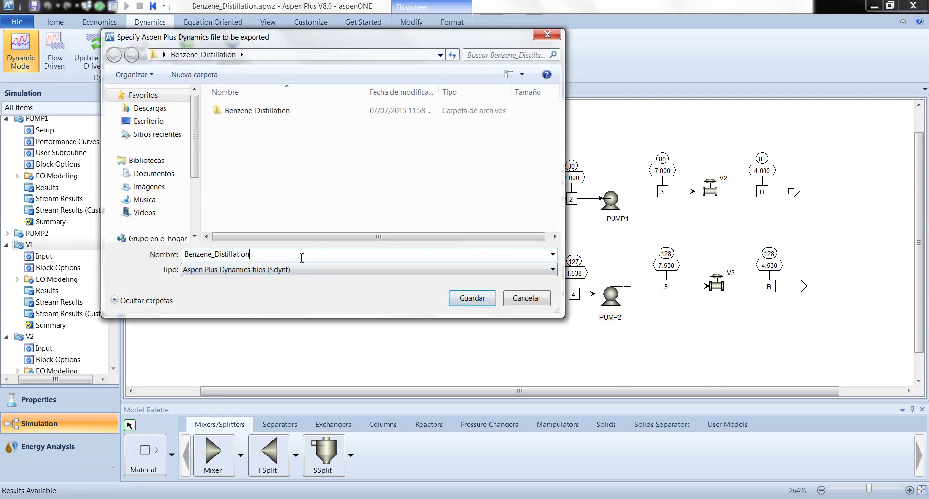
pyautogui.write('_APD')
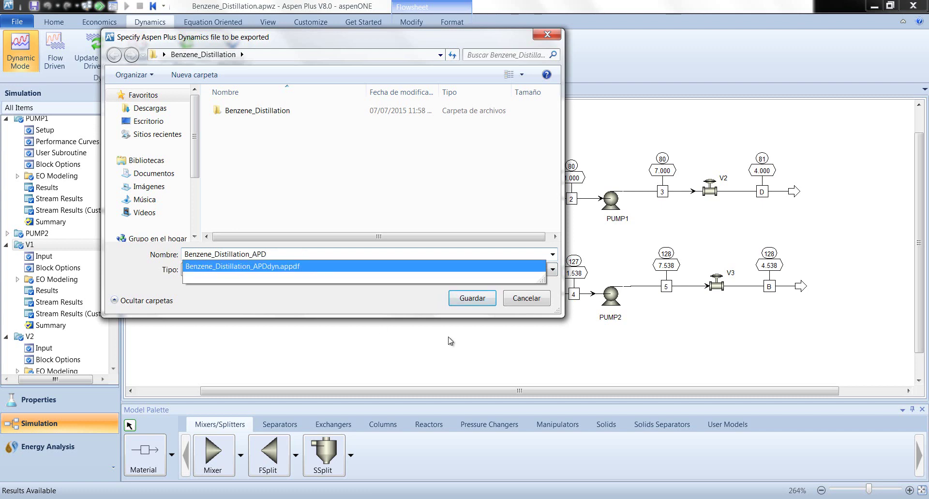
pyautogui.click(484, 301)
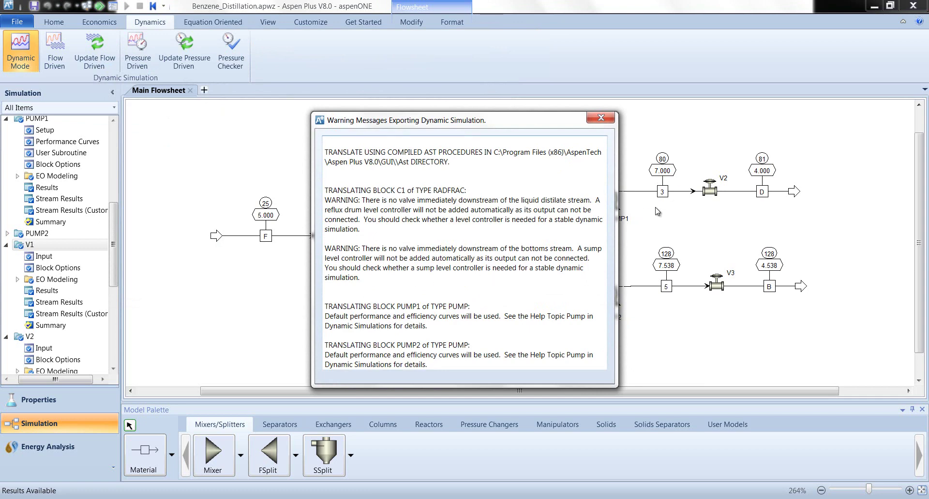
# Step: Read the export warnings for column C1, PUMP1 and PUMP2, and dismiss the report
pyautogui.moveTo(532, 123); pyautogui.dragTo(510, 77)
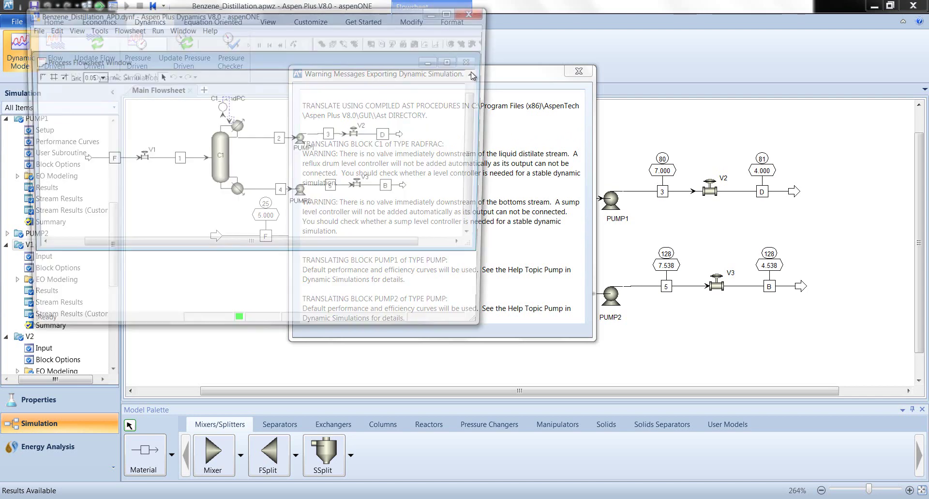
pyautogui.moveTo(523, 74); pyautogui.dragTo(351, 87)
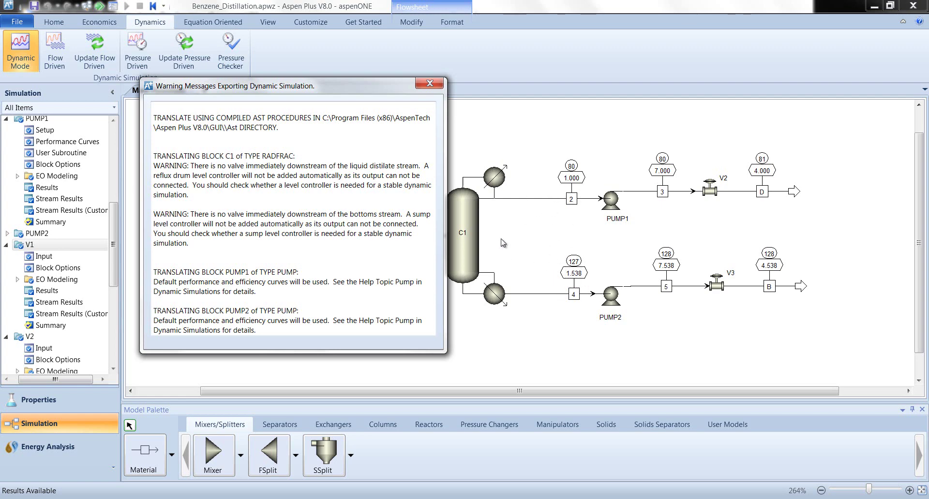
pyautogui.moveTo(327, 87); pyautogui.dragTo(335, 68)
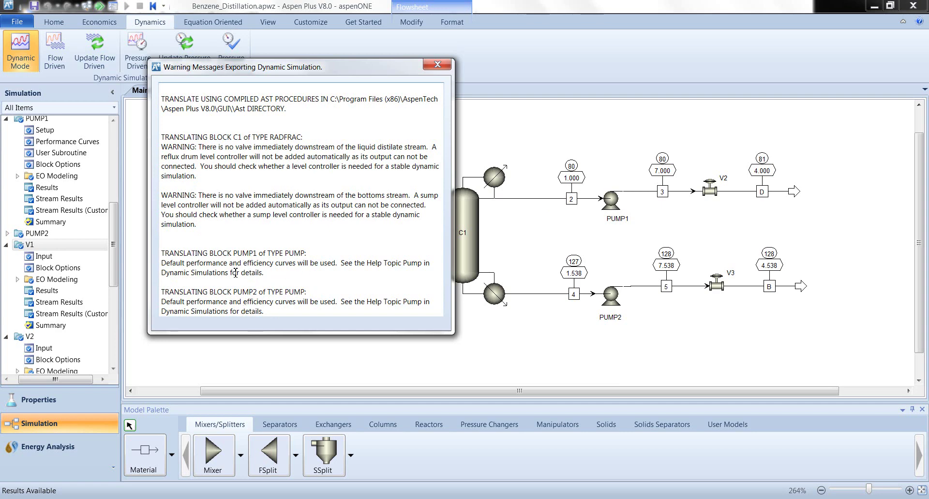
pyautogui.moveTo(266, 274); pyautogui.dragTo(160, 264)
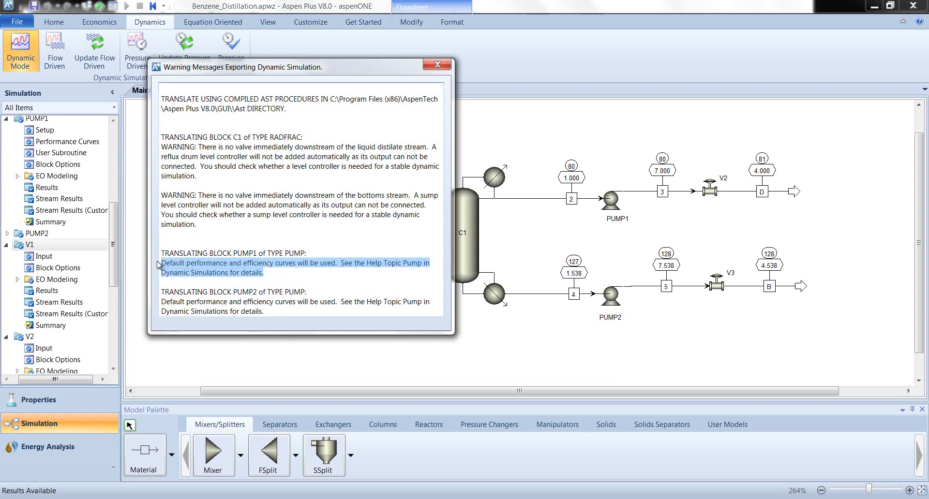
pyautogui.click(261, 310)
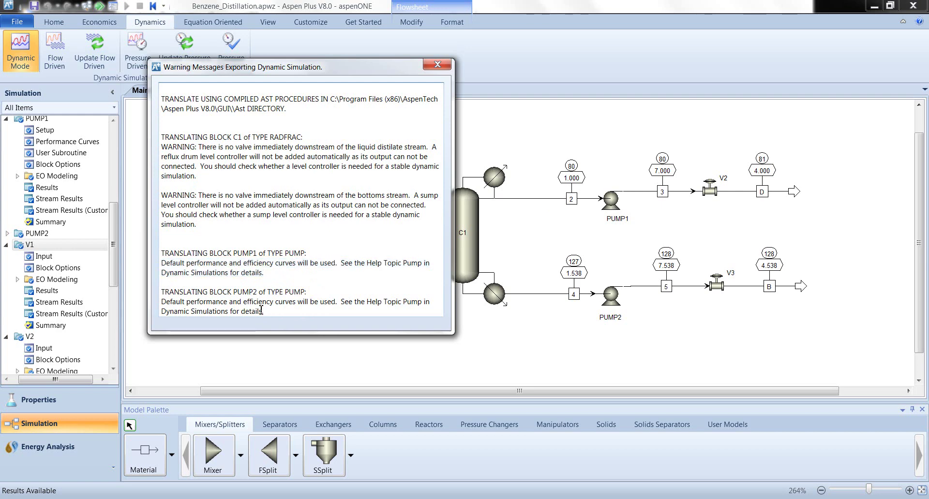
pyautogui.click(441, 72)
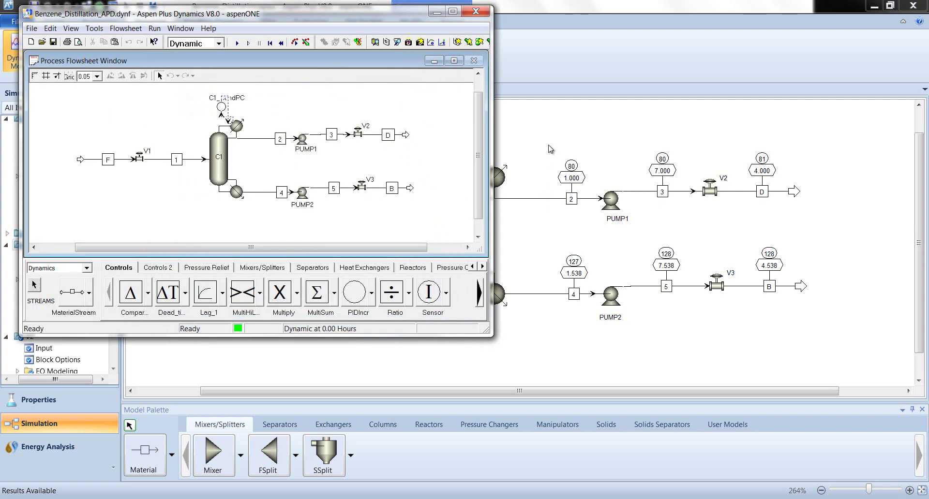
# Step: Maximize the Aspen Plus Dynamics window and move the C1_CondPC pressure controller farther up and away from the condenser of column C1
pyautogui.click(453, 11)
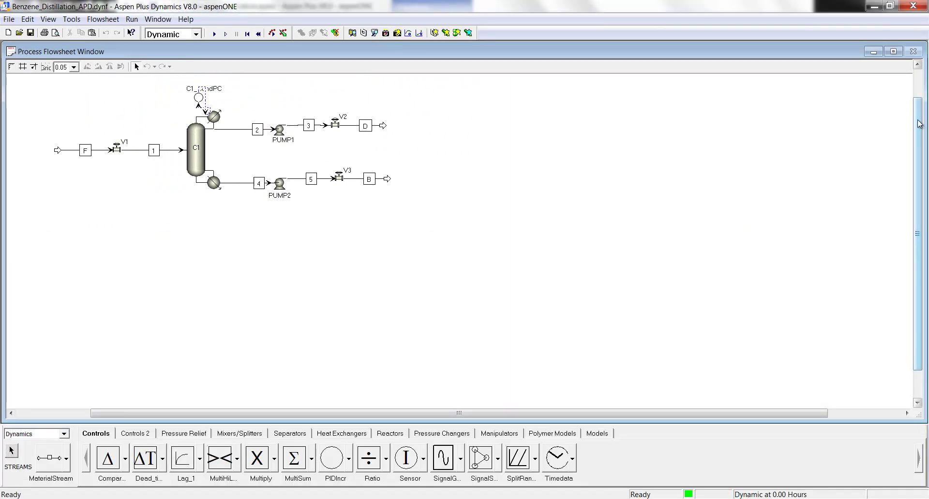
pyautogui.moveTo(919, 124); pyautogui.dragTo(919, 117)
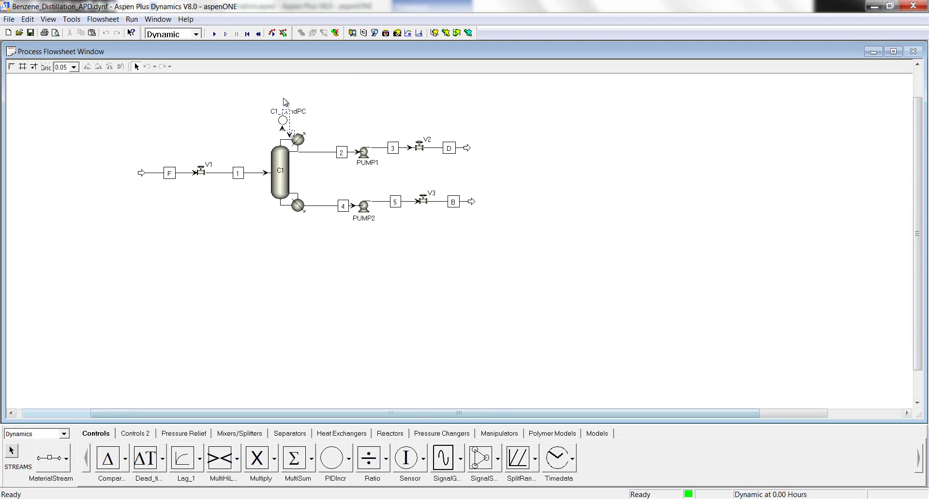
pyautogui.scroll(1, 779, 148)
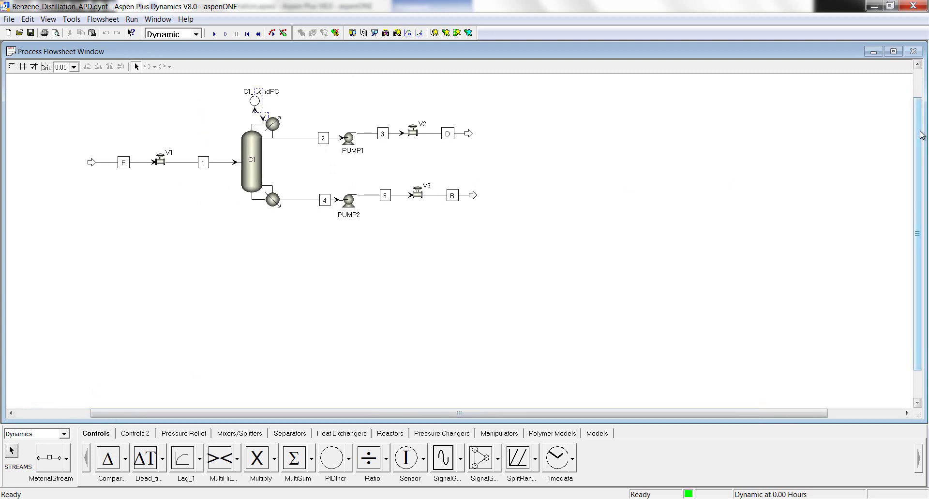
pyautogui.click(918, 66)
pyautogui.click(917, 66)
pyautogui.click(918, 66)
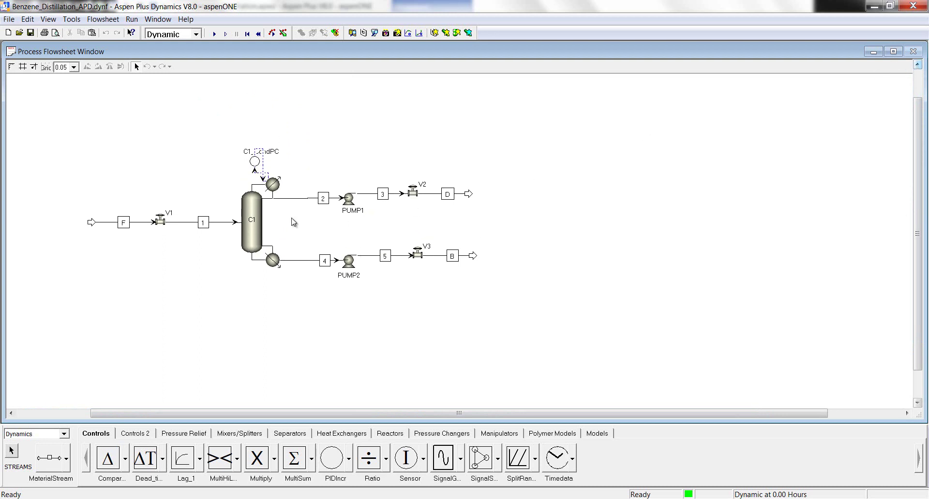
pyautogui.moveTo(254, 164); pyautogui.dragTo(237, 141)
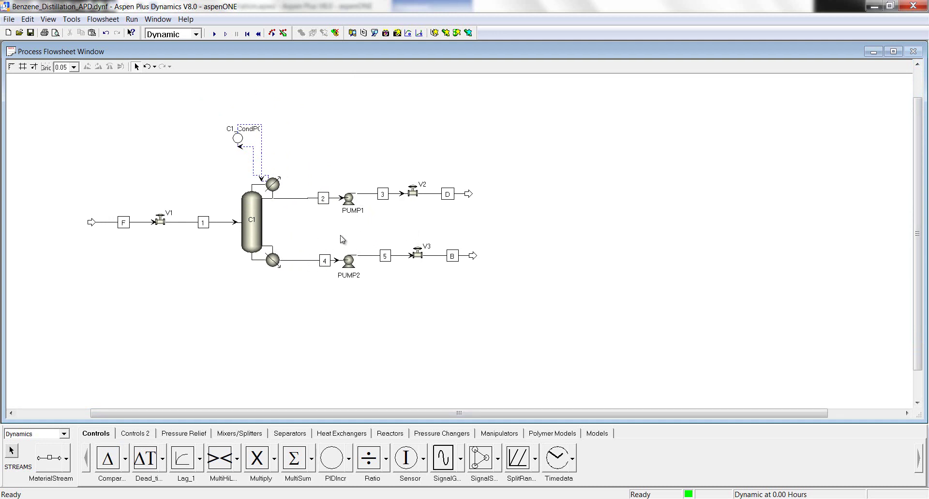
pyautogui.scroll(1, 228, 202)
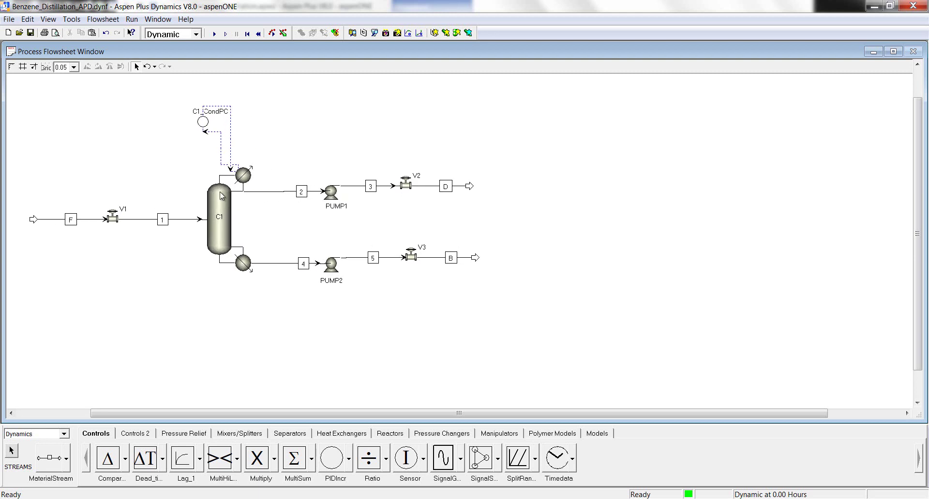
pyautogui.moveTo(261, 413); pyautogui.dragTo(132, 406)
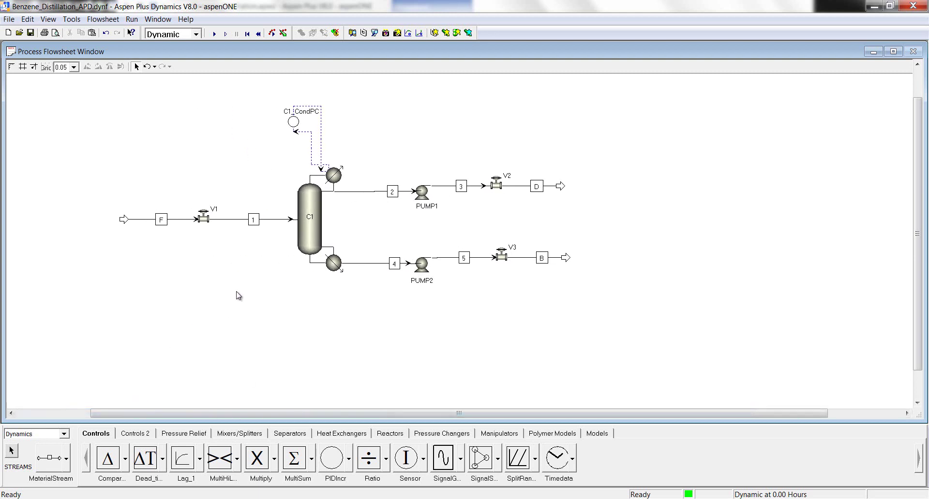